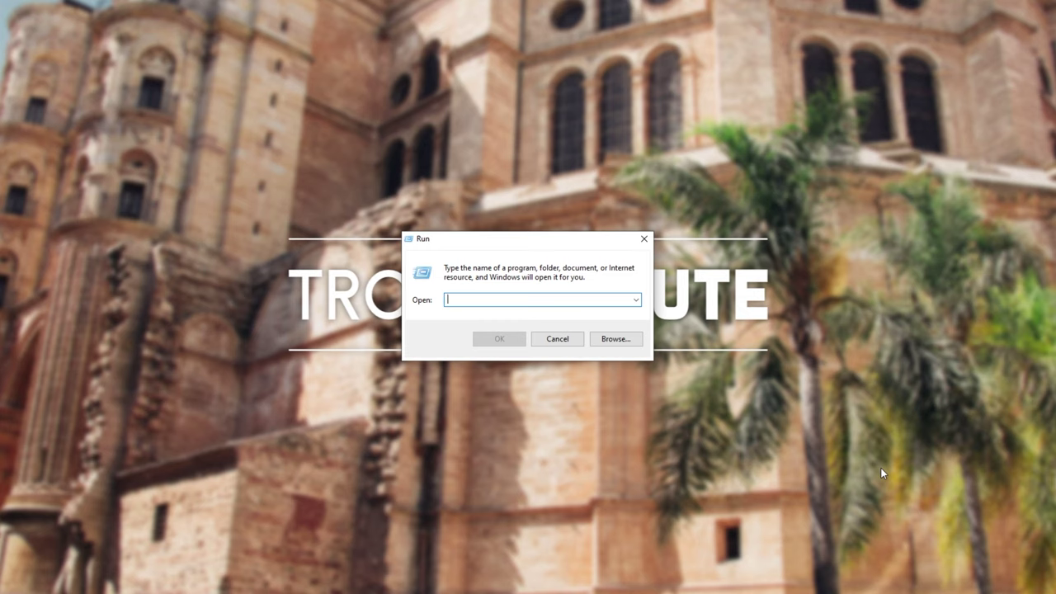
Launch the DirectX Diagnostic Tool by running dxdiag
type("dxdiag")
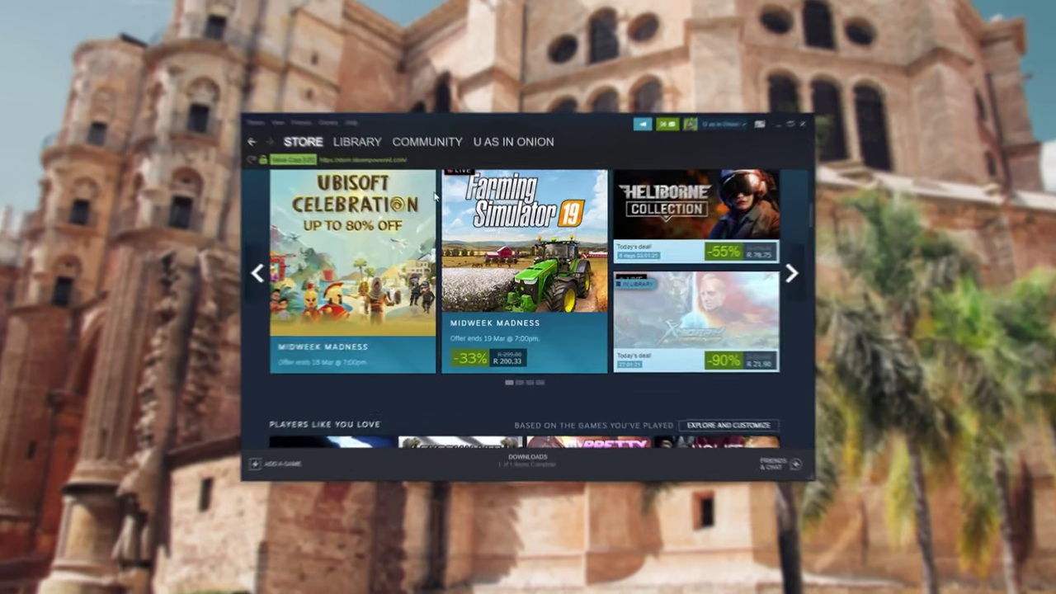
Open the local installation files of Arma 3 from the Steam game library
left_click(393, 177)
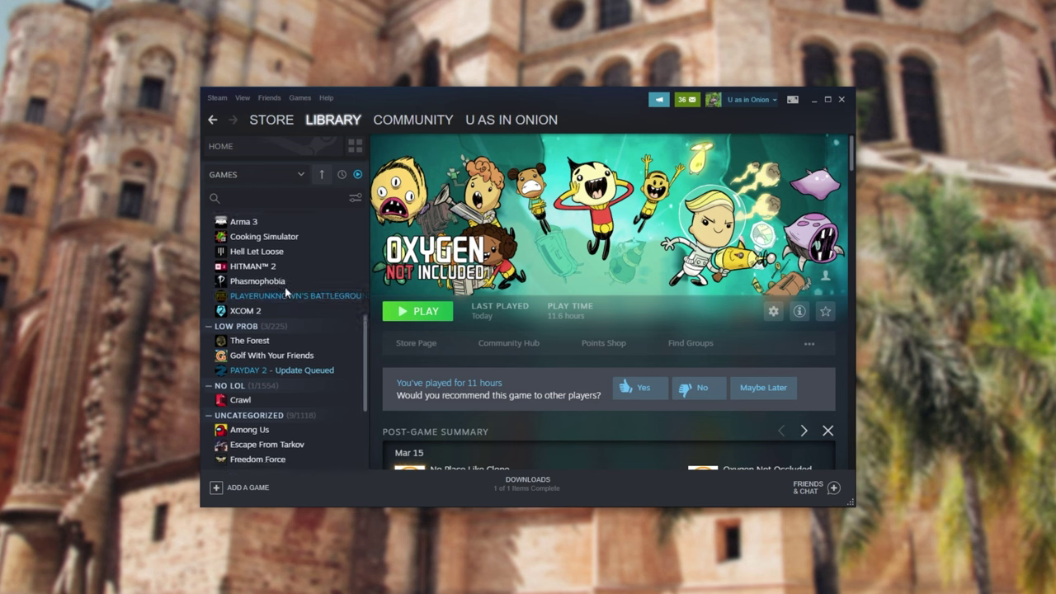
scroll(272, 330, "up", 5)
scroll(264, 338, "down", 3)
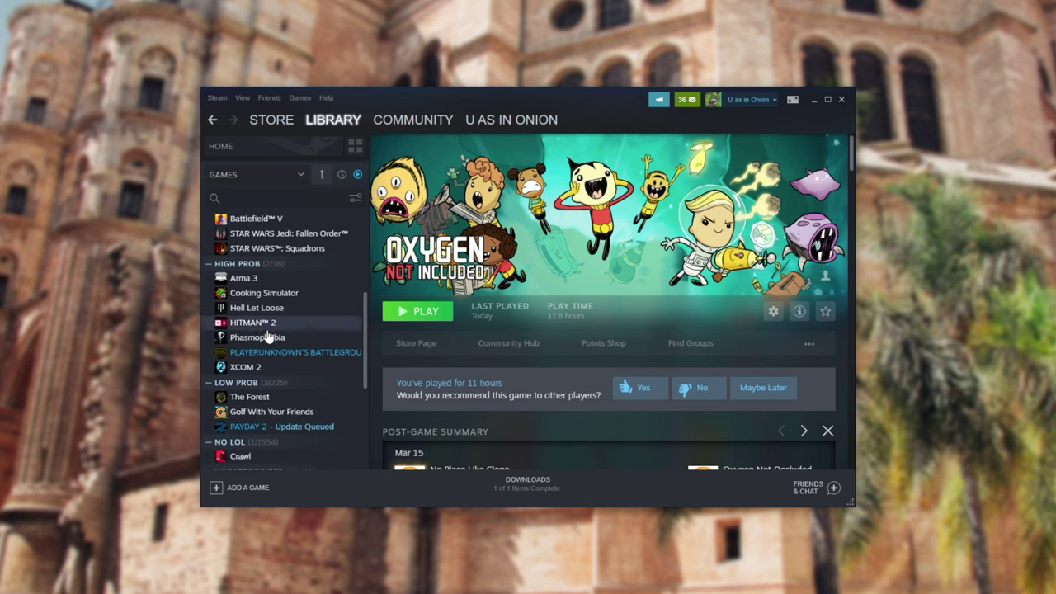
left_click(256, 278)
right_click(311, 283)
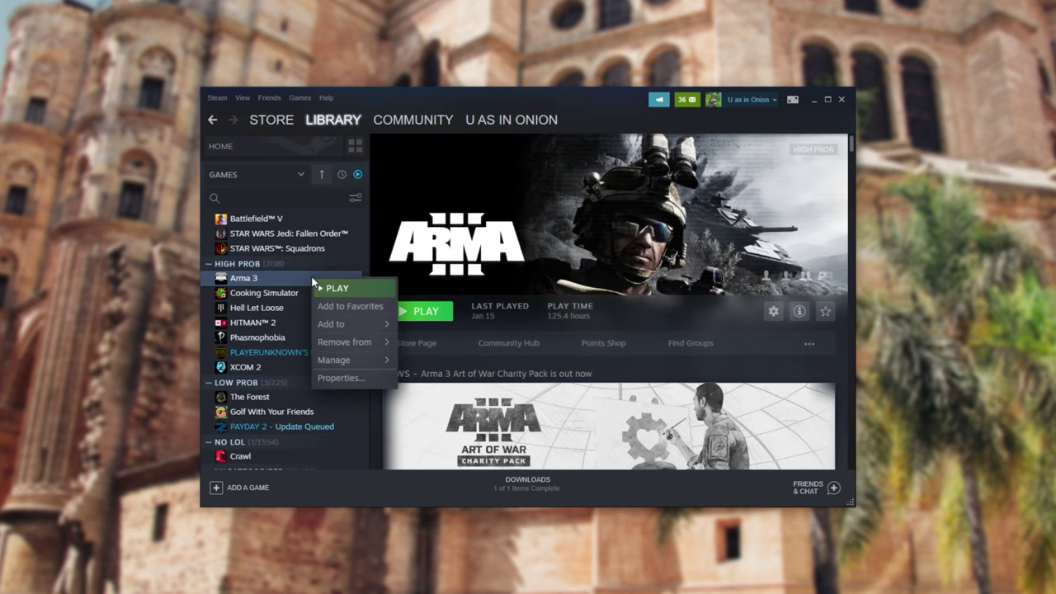
mouse_move(376, 359)
left_click(456, 380)
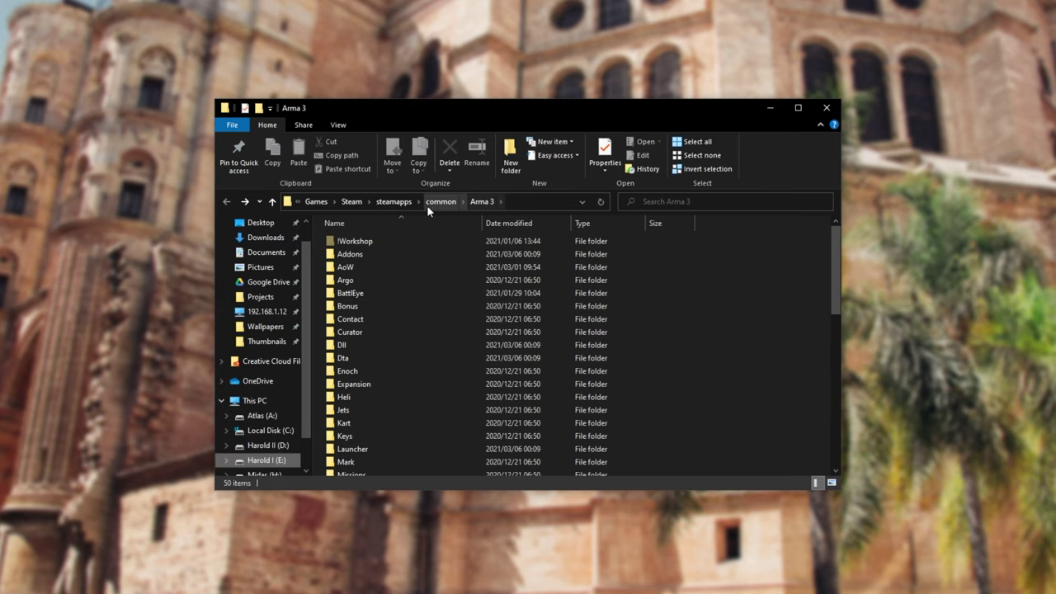
Go up to Steam's common games folder and locate the STAR WARS Squadrons folder
left_click(493, 202)
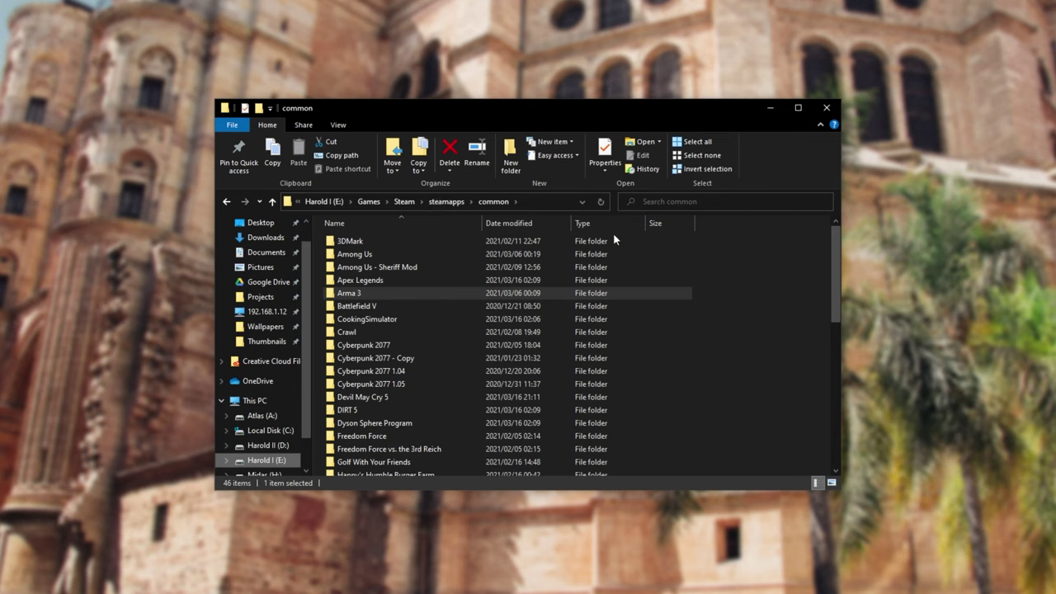
left_click(721, 276)
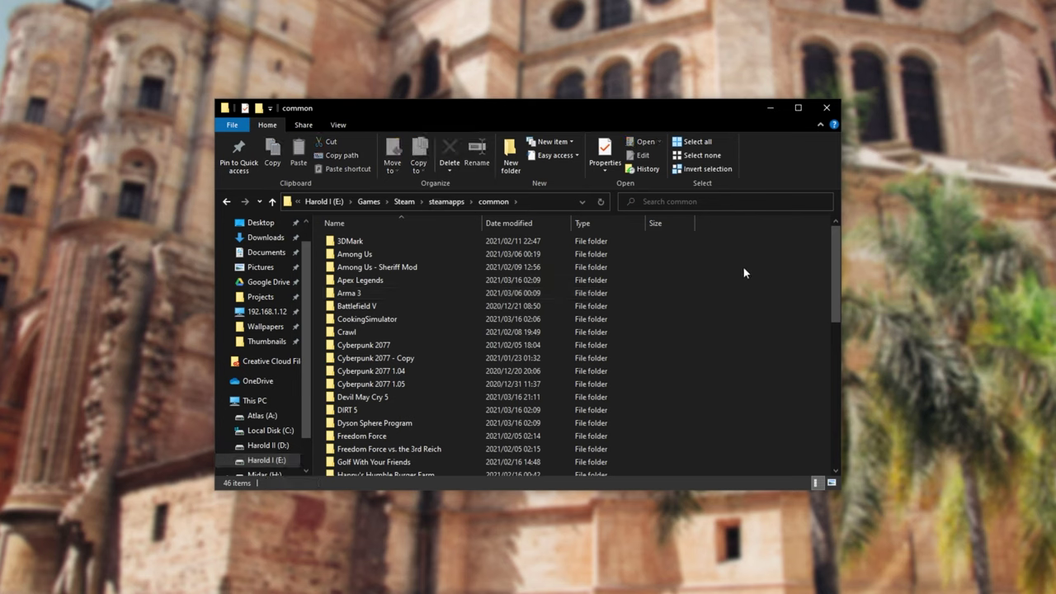
type("star")
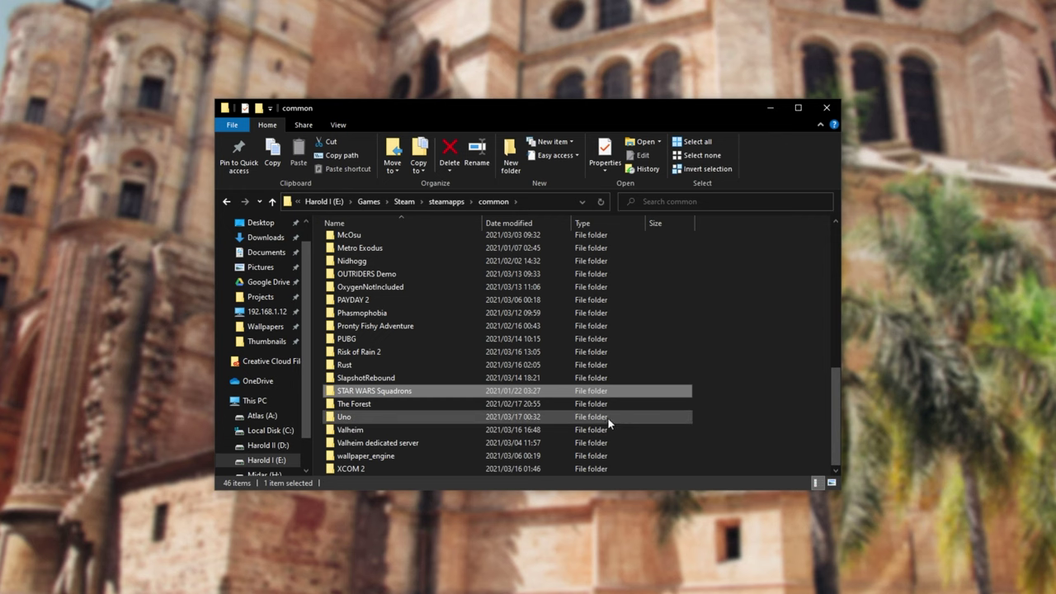
scroll(608, 417, "up", 1)
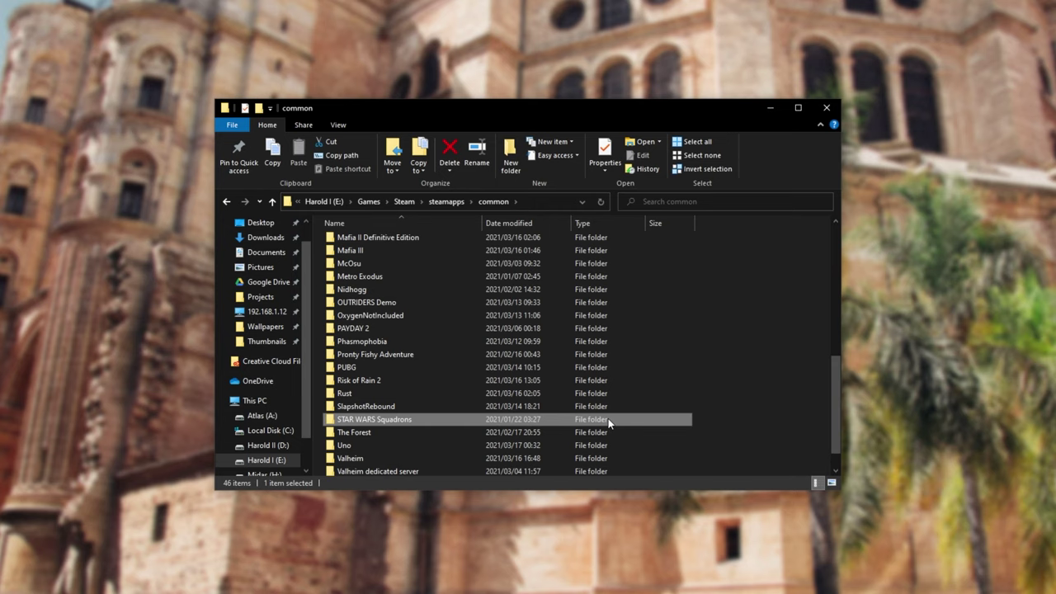
Open the steamapps\common folder of the Steam installation in Program Files (x86) on the C: drive
left_click(260, 430)
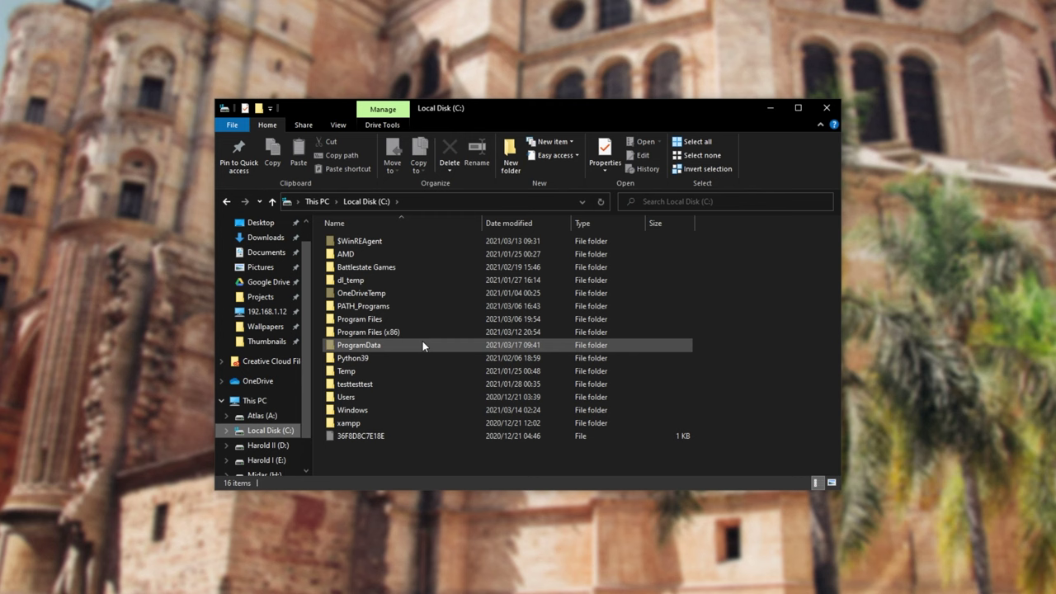
left_click(414, 334)
double_click(414, 334)
scroll(413, 332, "down", 5)
double_click(413, 331)
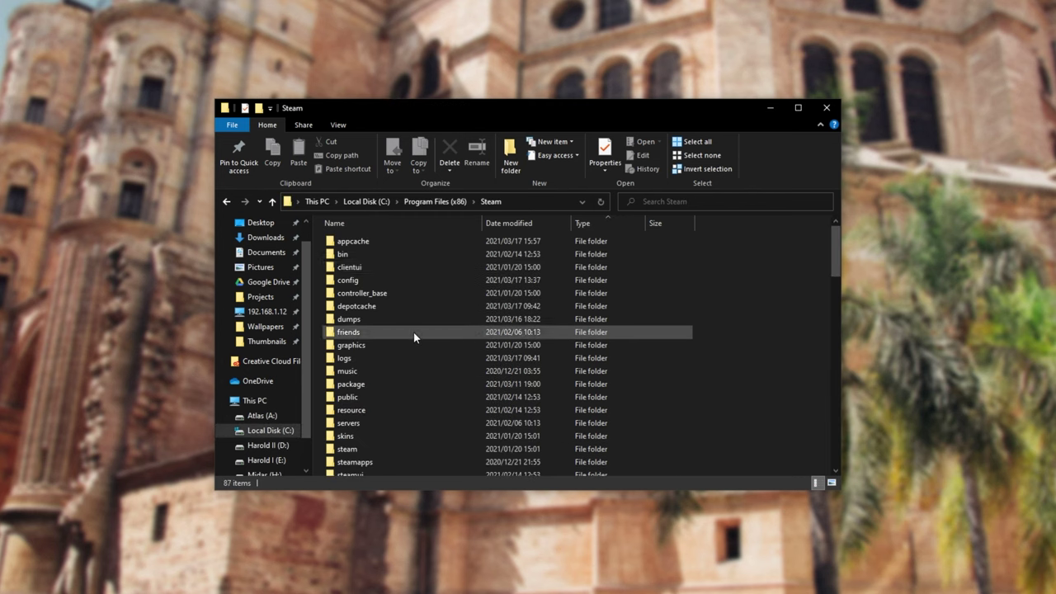
scroll(497, 288, "down", 1)
scroll(498, 288, "down", 2)
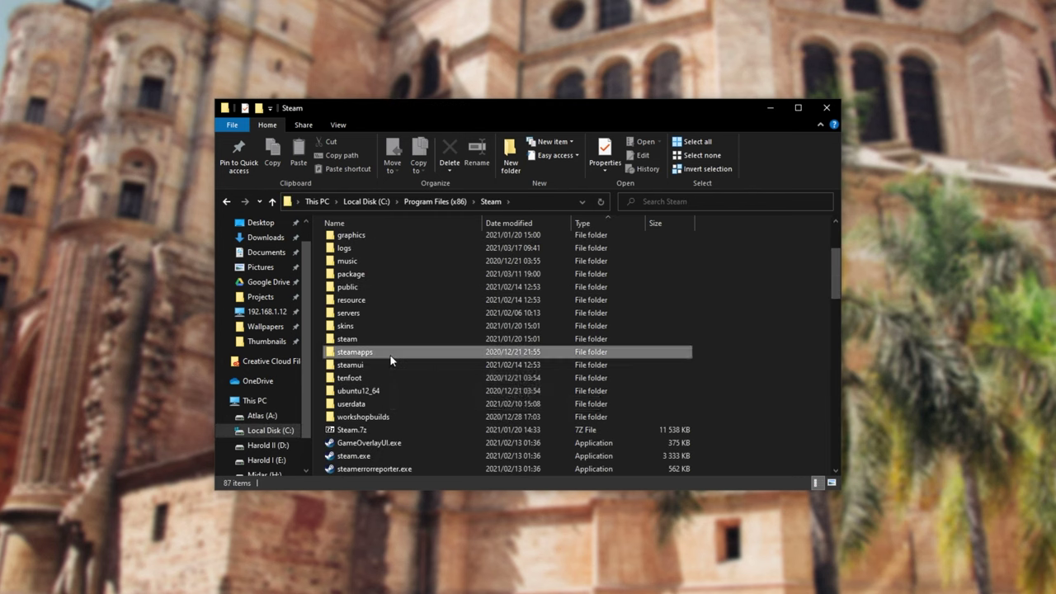
double_click(389, 351)
double_click(386, 245)
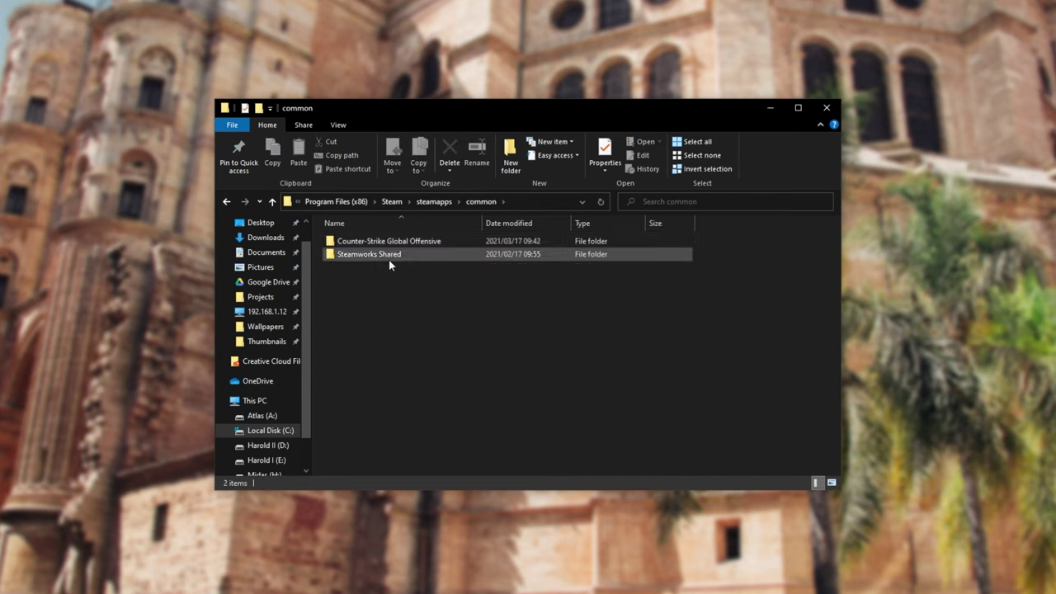
Open the Jun2010 folder under Steamworks Shared, _CommonRedist, DirectX
left_click(389, 260)
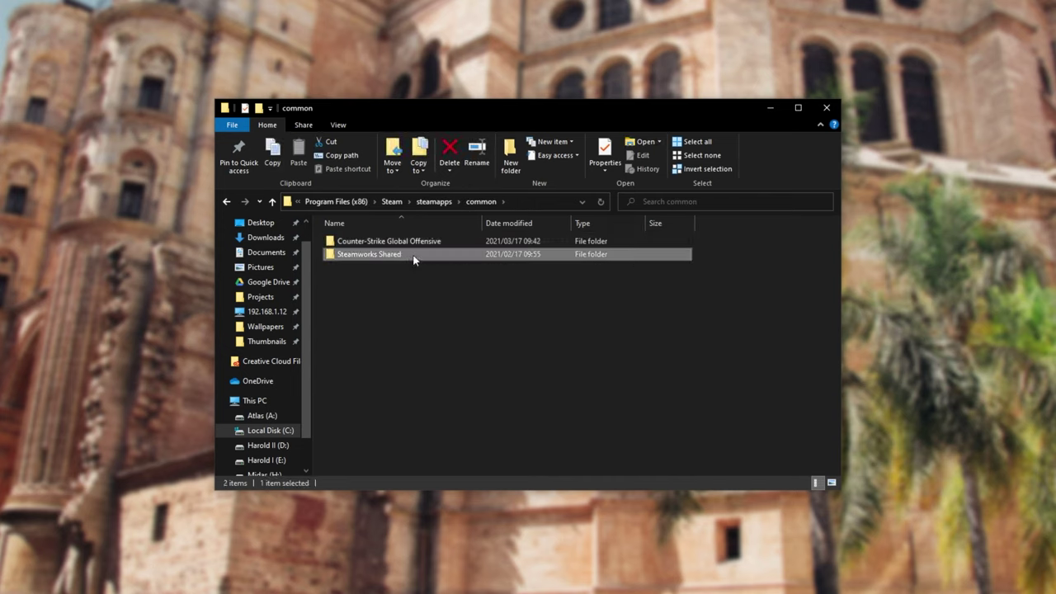
double_click(414, 258)
double_click(413, 241)
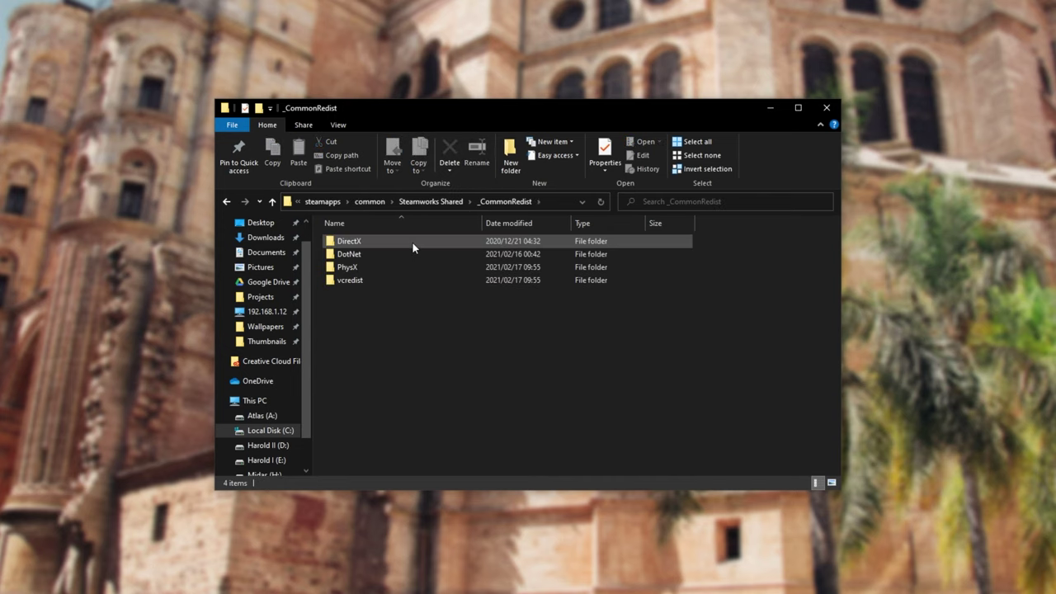
double_click(413, 242)
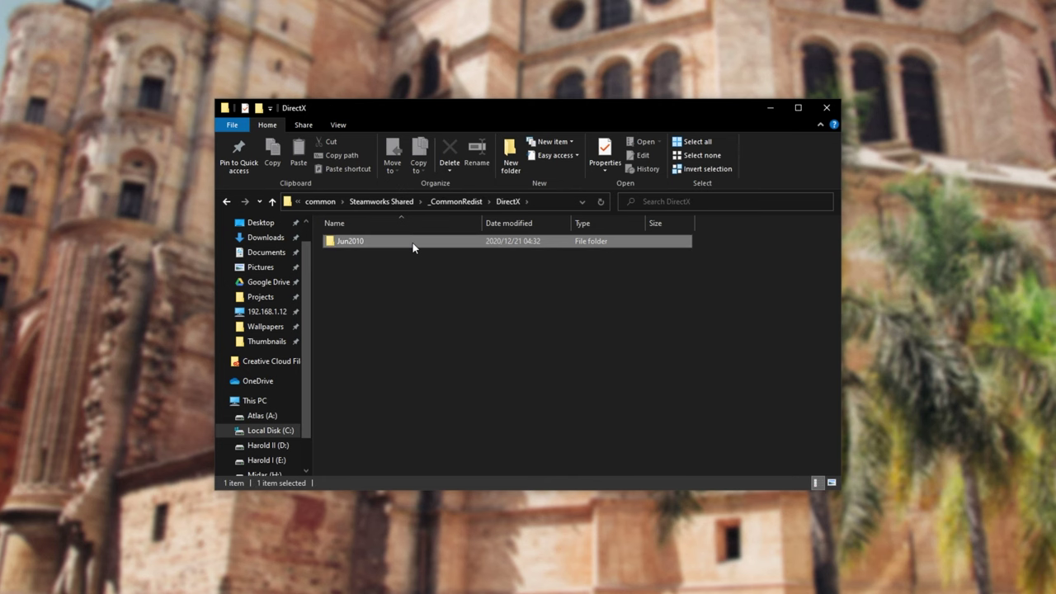
double_click(412, 242)
Sort the Jun2010 folder's files by type and select DXSETUP.exe
scroll(413, 245, "down", 20)
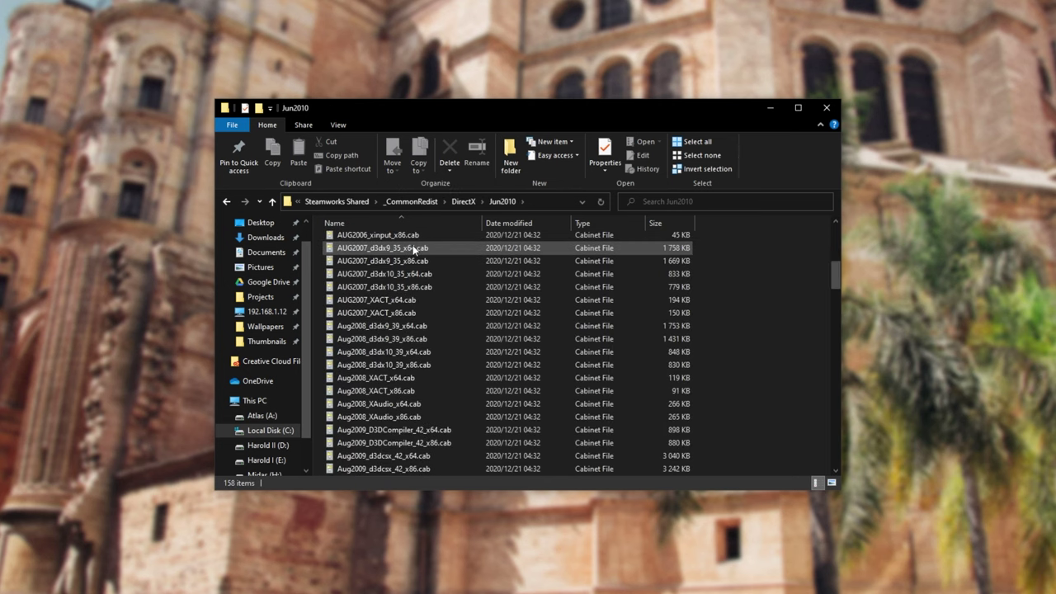
left_click(582, 221)
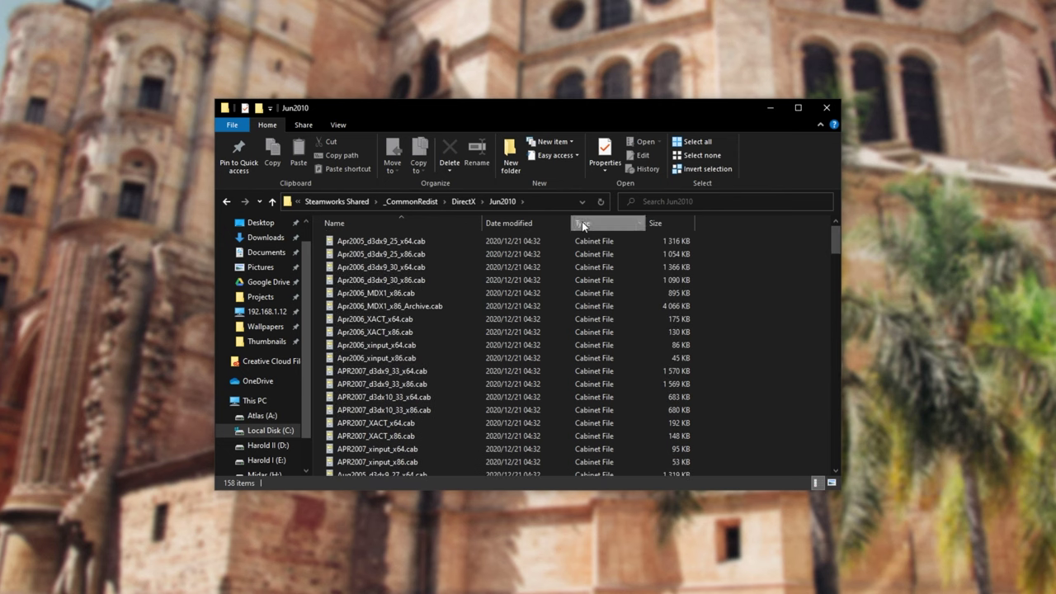
left_click(414, 241)
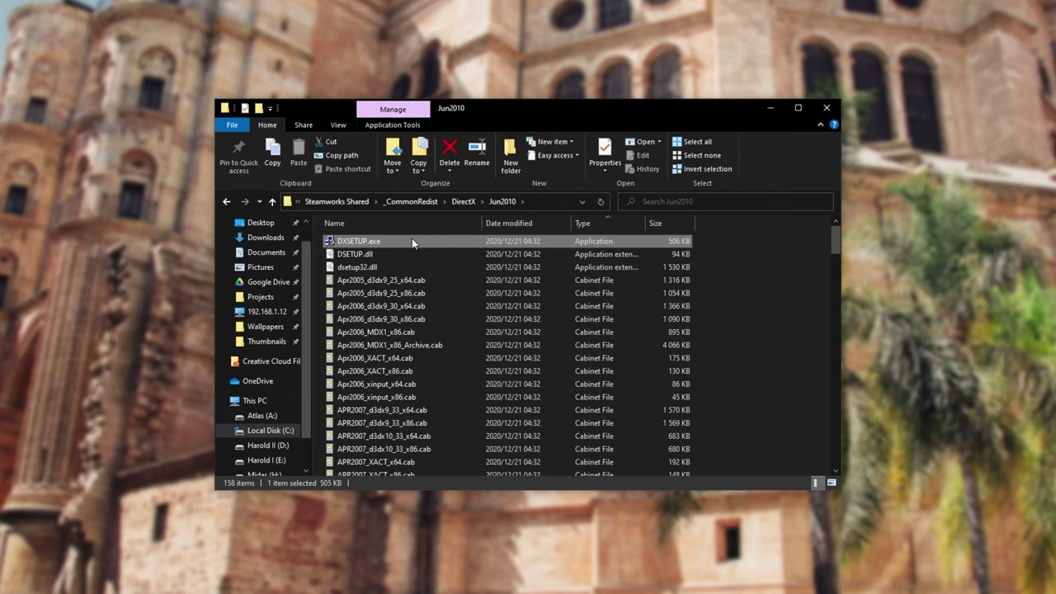
Run DXSETUP.exe, accept the license agreement and complete the installation of the DirectX runtime components
scroll(544, 327, "down", 12)
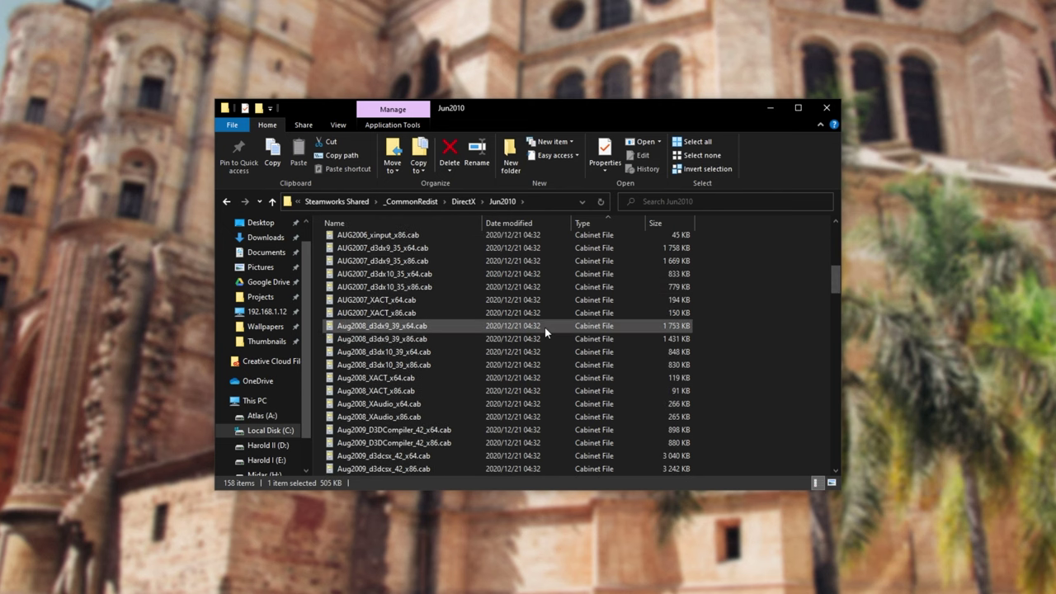
scroll(520, 351, "down", 3)
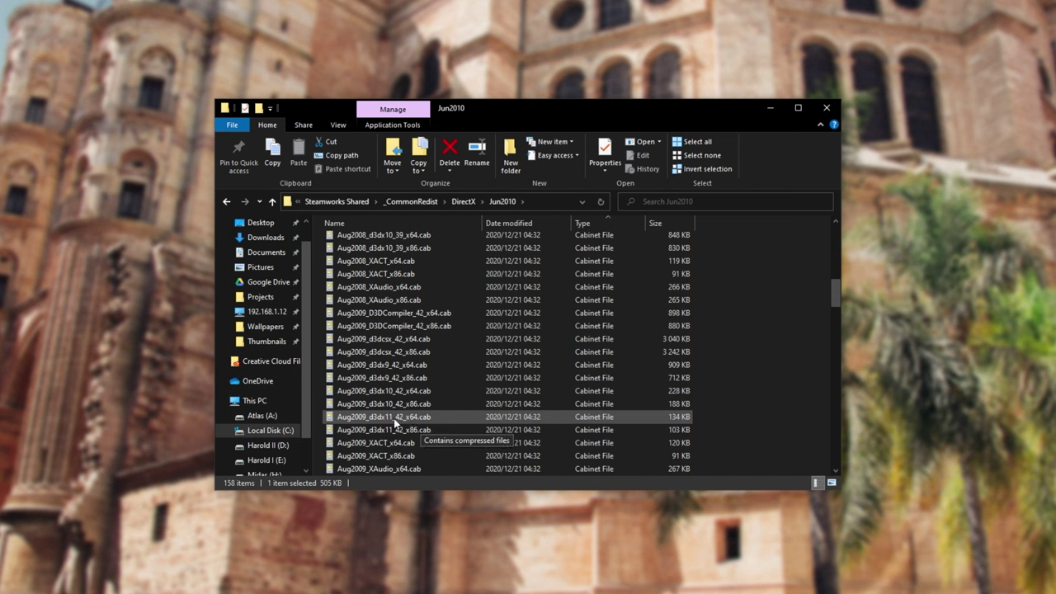
scroll(394, 418, "up", 4)
scroll(393, 418, "up", 10)
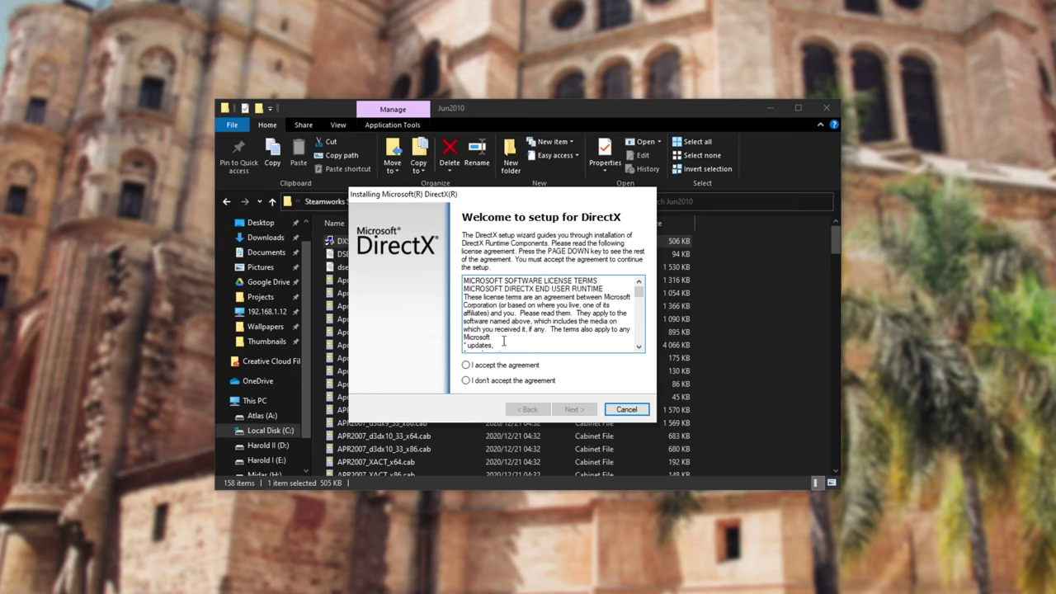
left_click(511, 368)
left_click(566, 411)
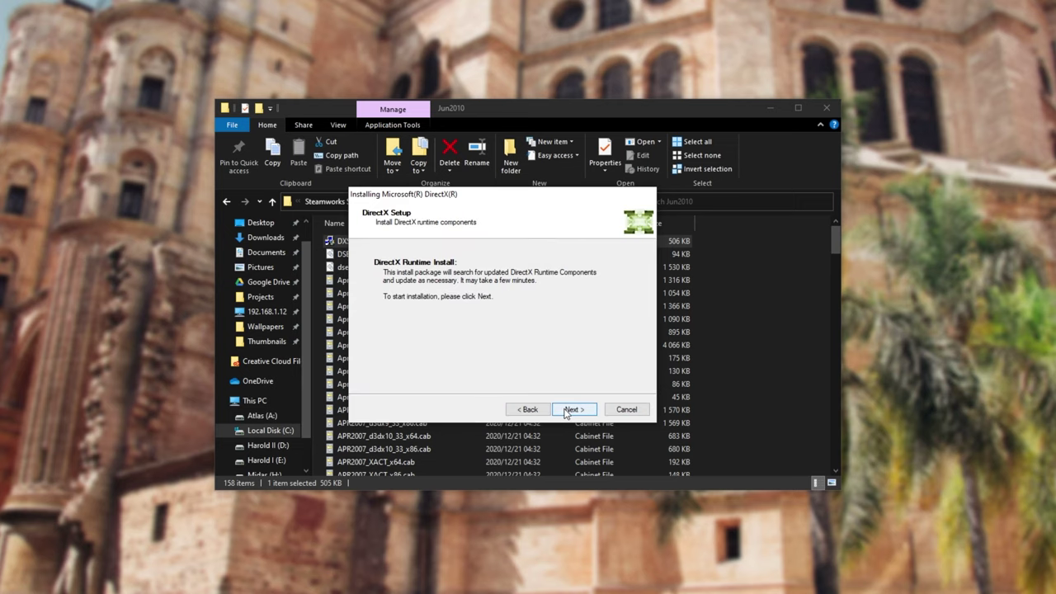
left_click(571, 409)
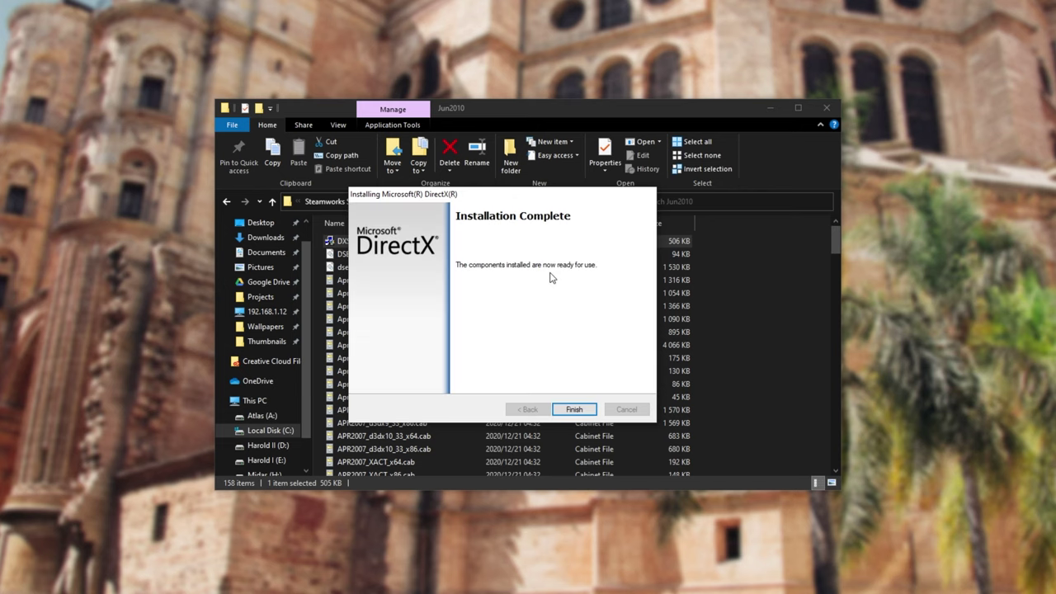
left_click(577, 409)
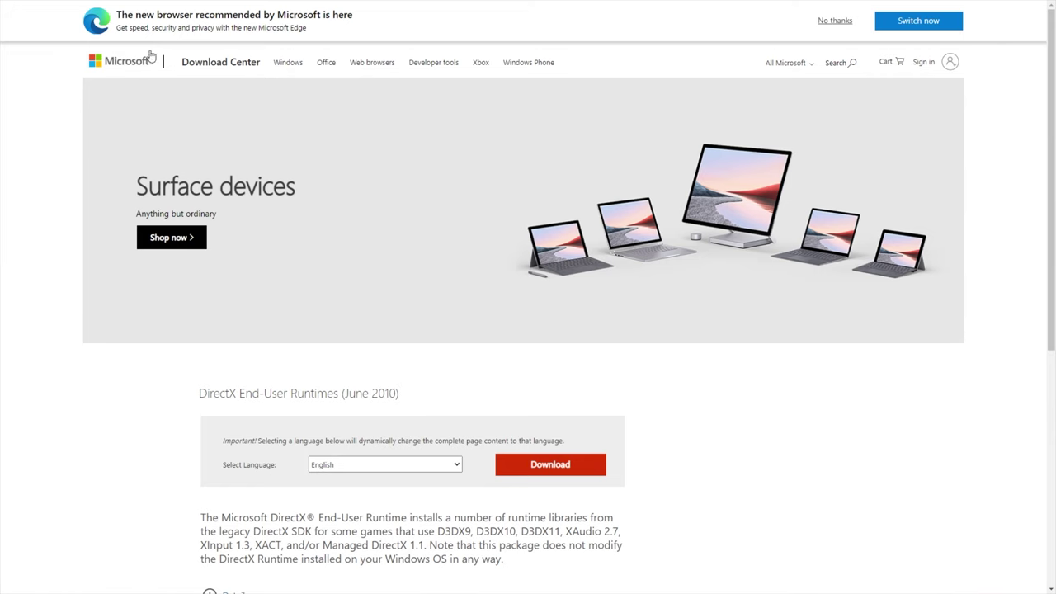
Download the English DirectX End-User Runtimes (June 2010) package from the Microsoft Download Center
scroll(215, 181, "down", 1)
left_click_drag(198, 285, 420, 293)
left_click(430, 327)
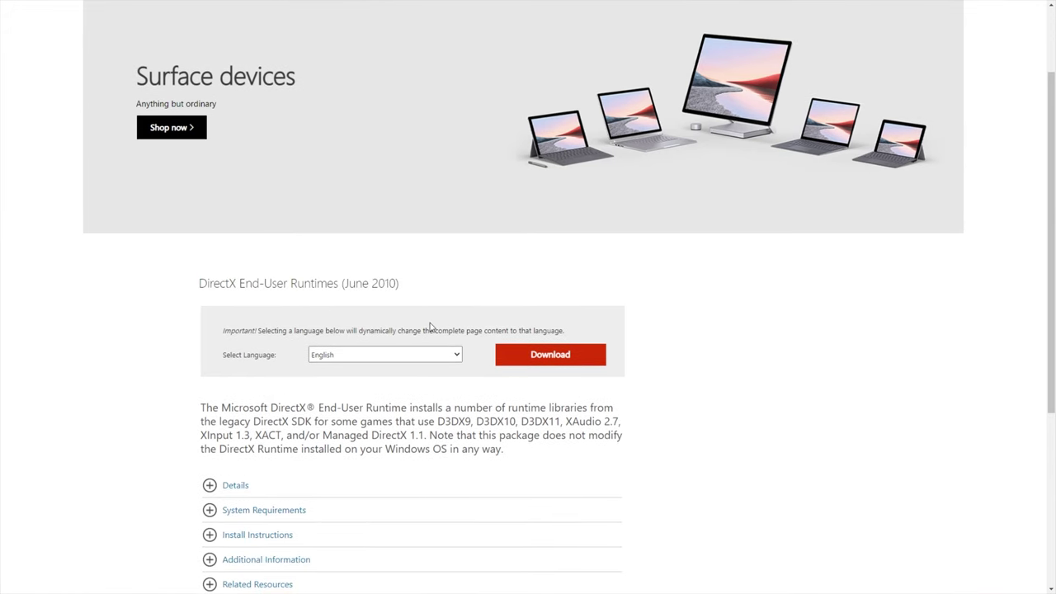
left_click(518, 359)
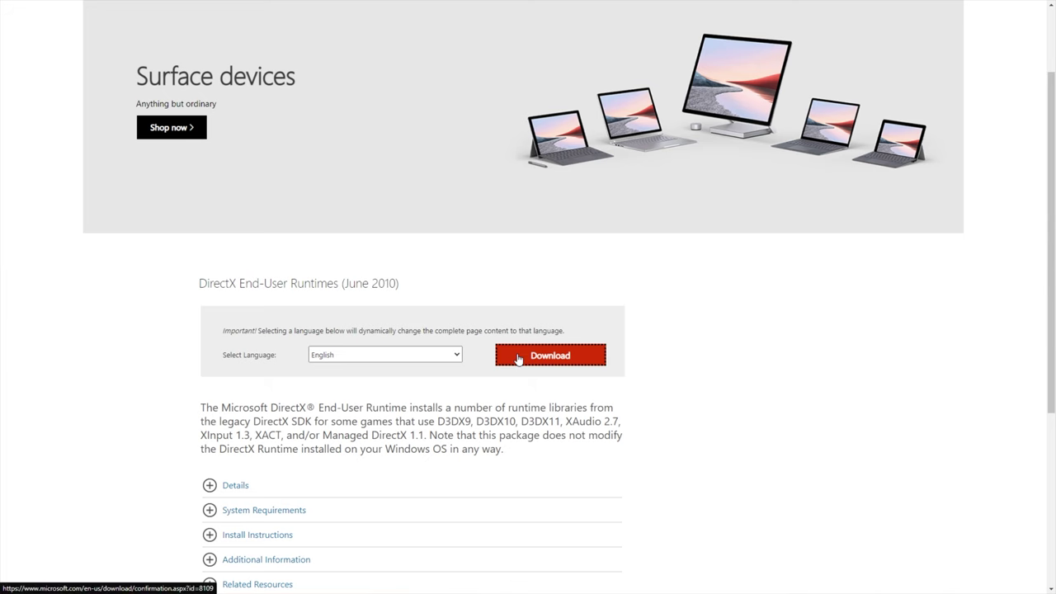
scroll(655, 354, "down", 1)
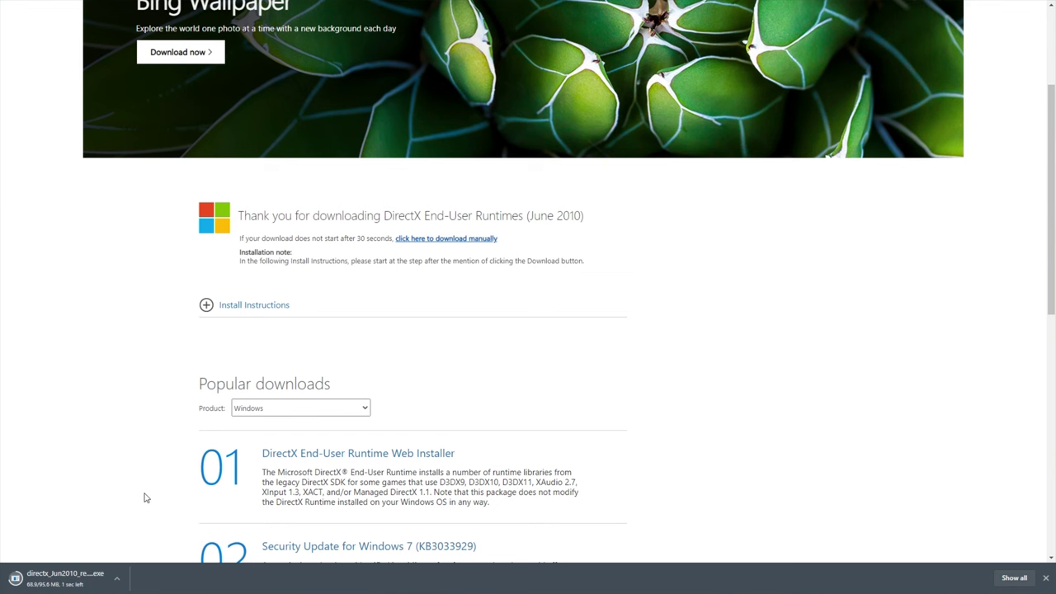
scroll(144, 498, "up", 3)
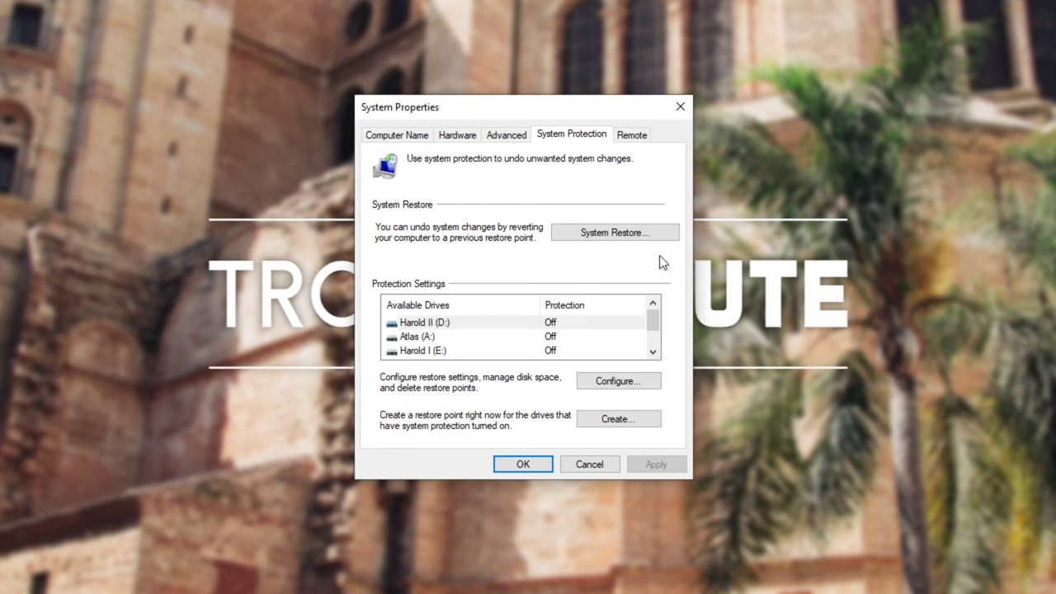
Select a drive among the available drives in the System Protection settings
scroll(517, 335, "down", 1)
left_click(516, 337)
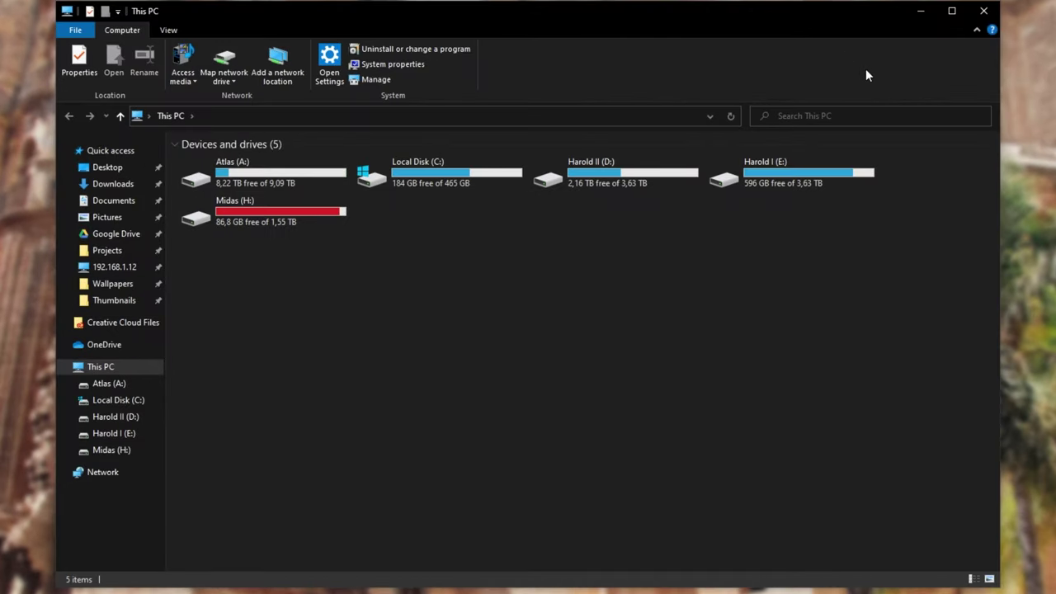
Open the SysWOW64 folder inside the Windows folder on the local disk C:
double_click(490, 159)
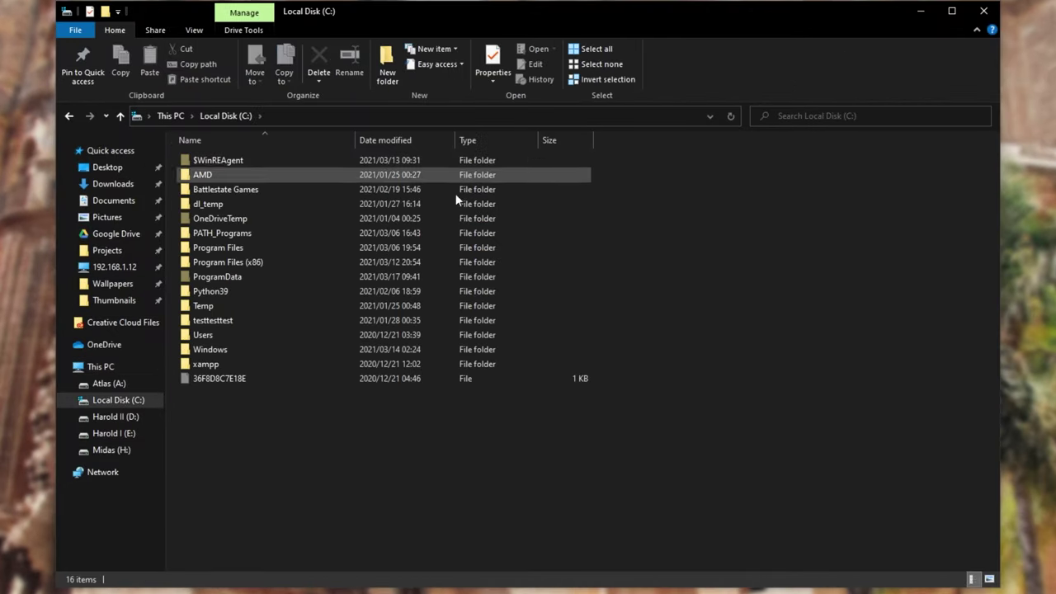
double_click(333, 357)
scroll(333, 357, "down", 14)
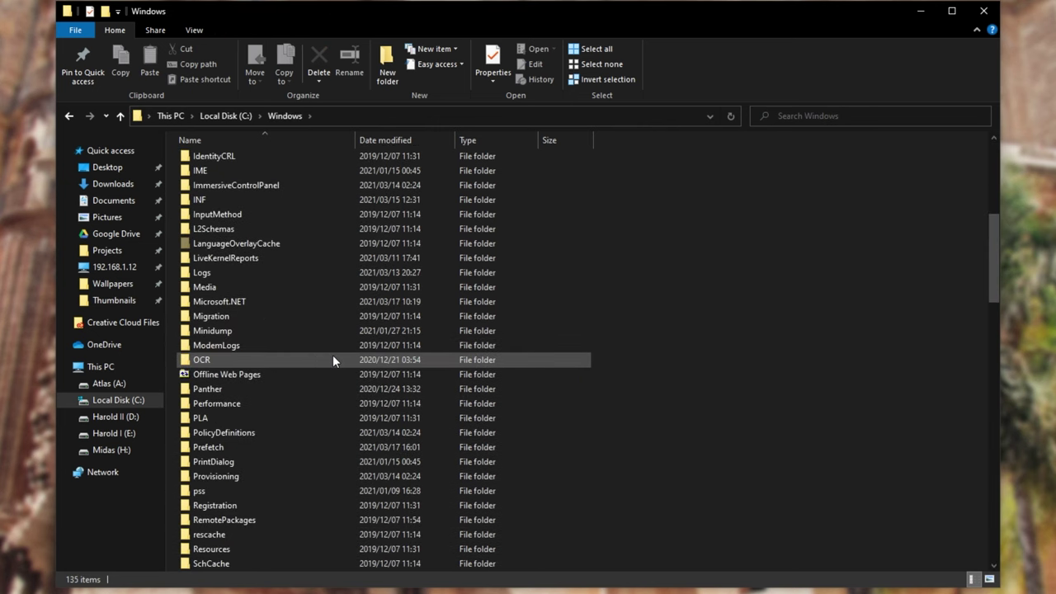
scroll(333, 357, "down", 4)
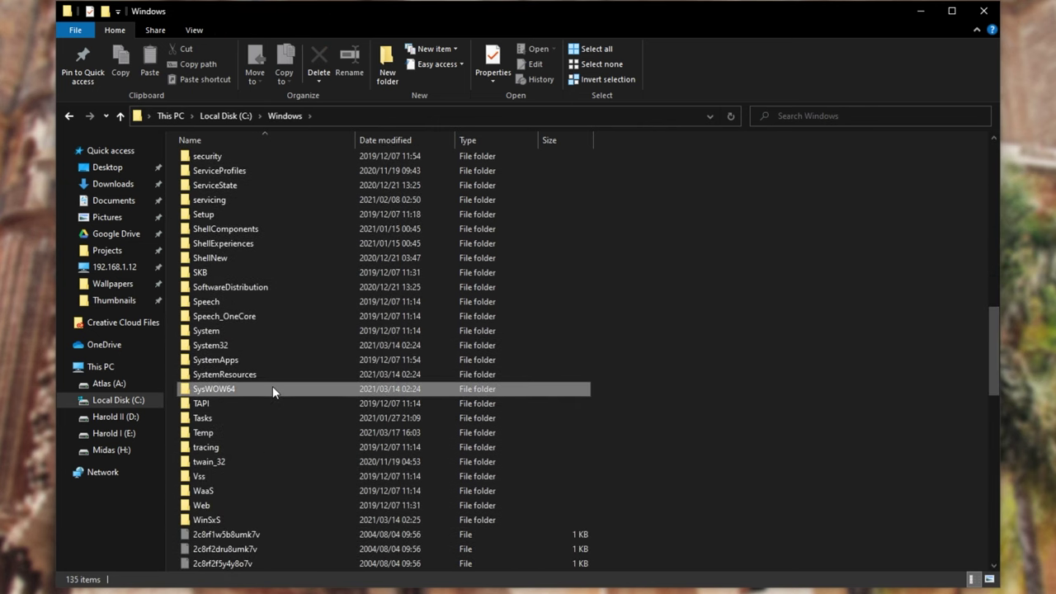
left_click(274, 388)
double_click(274, 387)
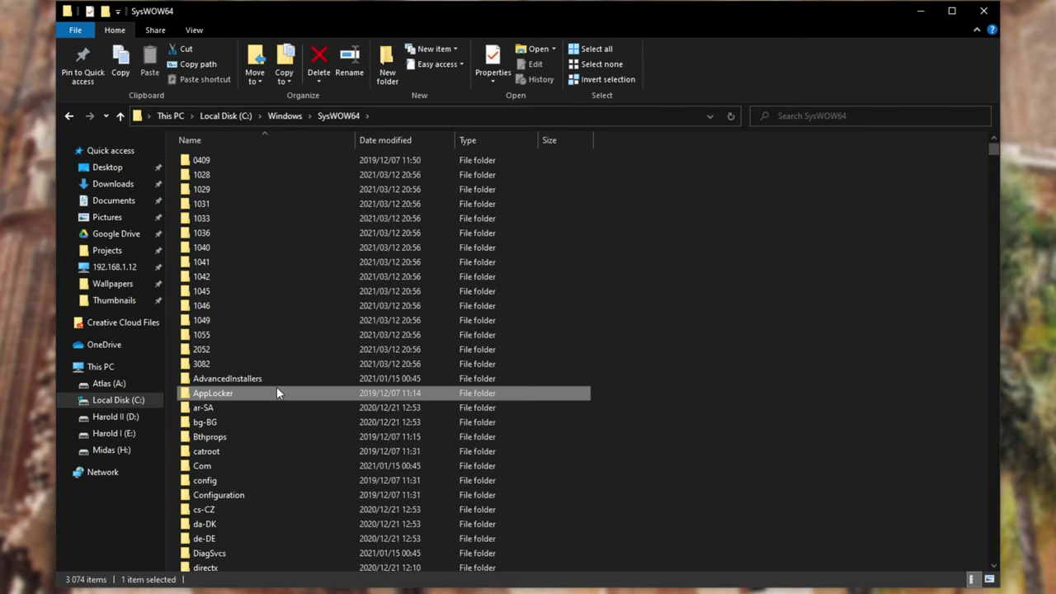
Find d3d11.dll in the SysWOW64 folder and look through the Direct3D DLL files listed around it
scroll(277, 386, "down", 7)
scroll(276, 386, "down", 20)
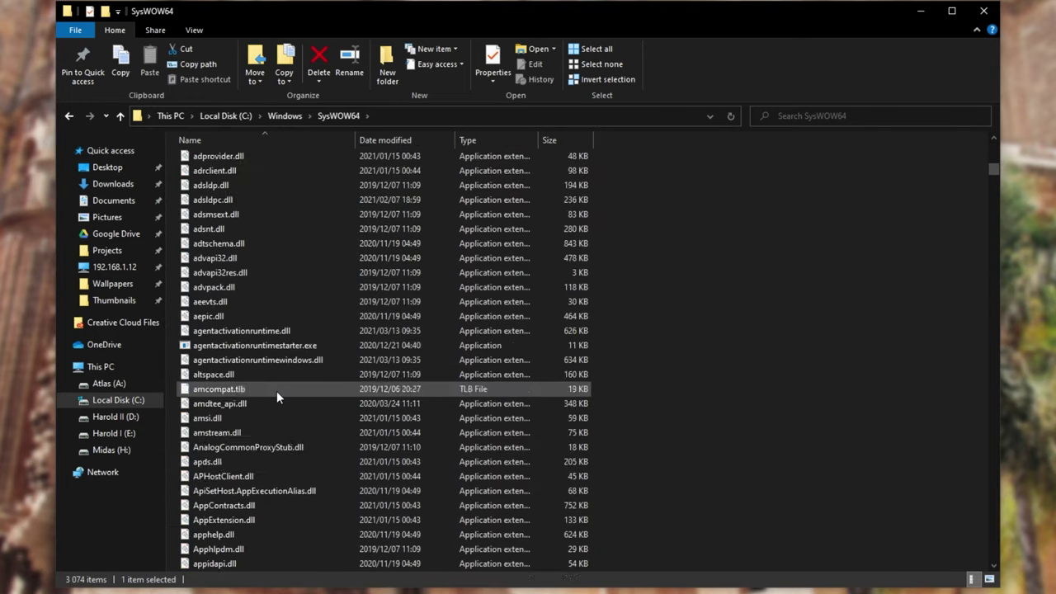
scroll(345, 316, "down", 12)
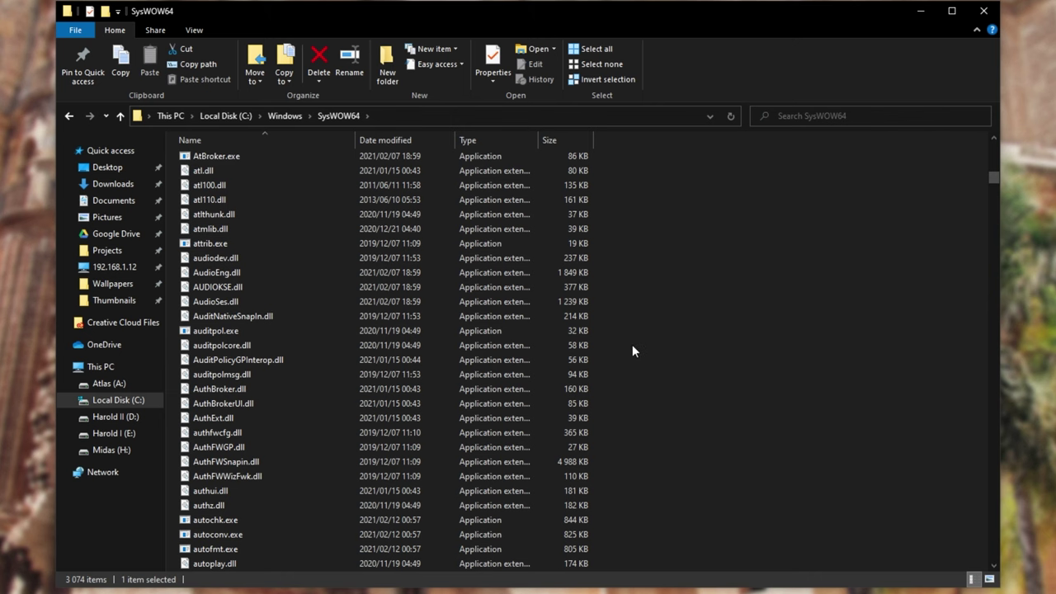
scroll(632, 344, "down", 6)
left_click(658, 243)
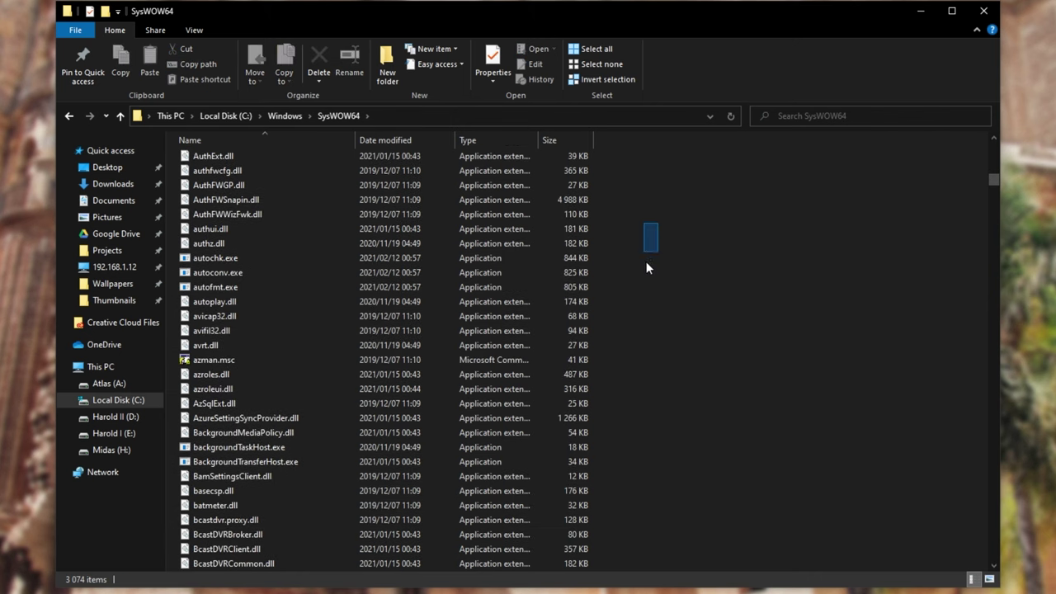
left_click_drag(647, 266, 650, 271)
type("d3d11")
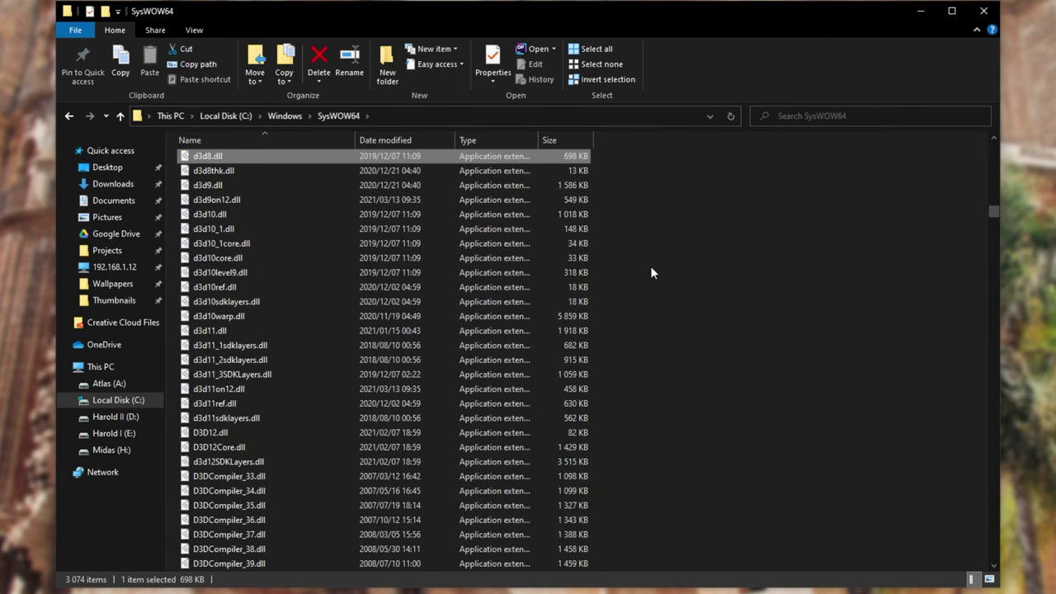
mouse_move(323, 332)
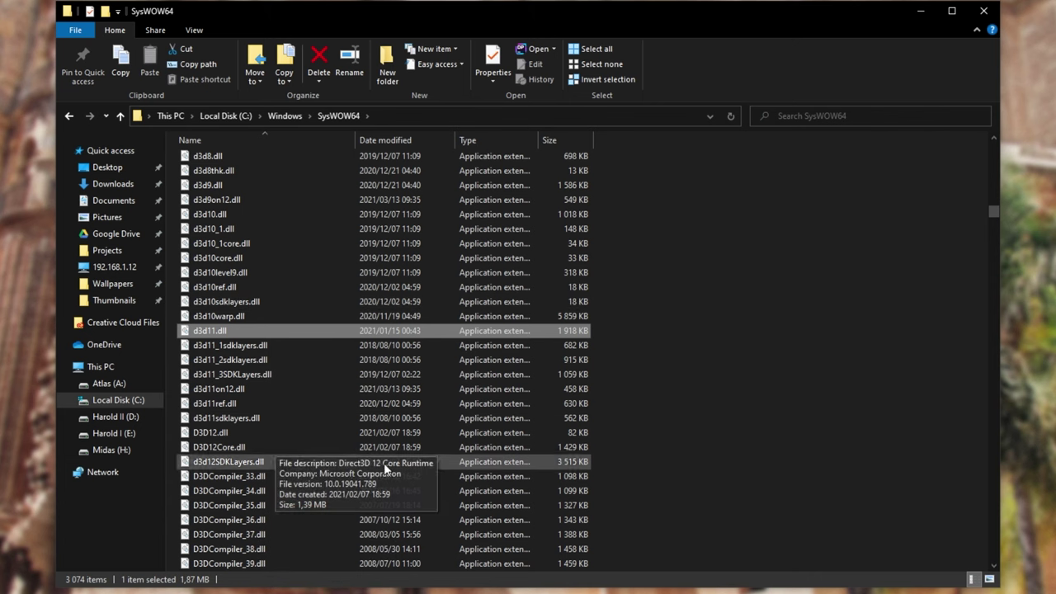
scroll(288, 287, "down", 9)
scroll(287, 287, "down", 5)
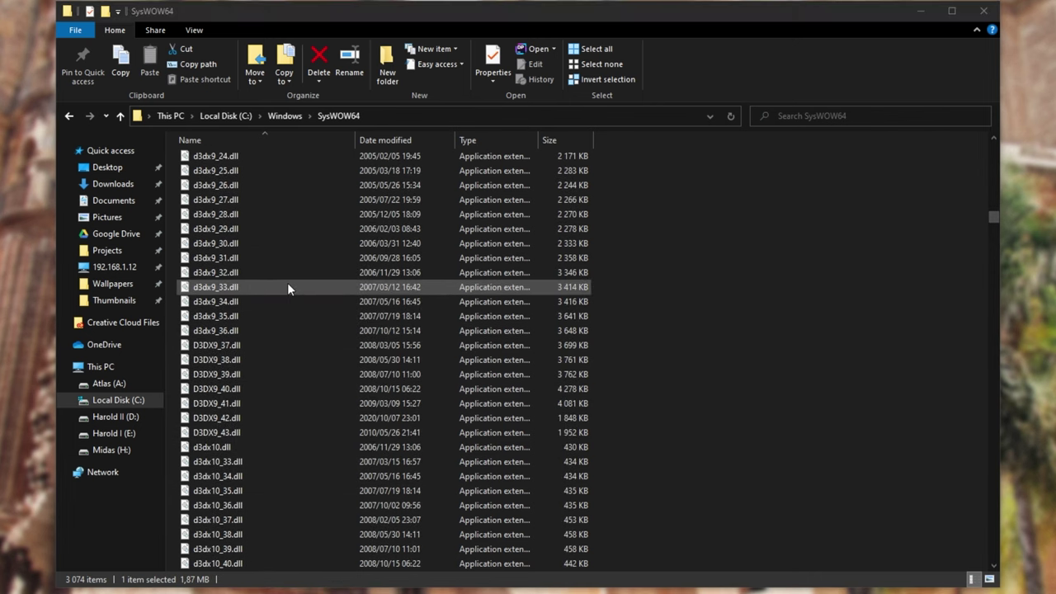
scroll(259, 404, "down", 4)
scroll(282, 477, "up", 15)
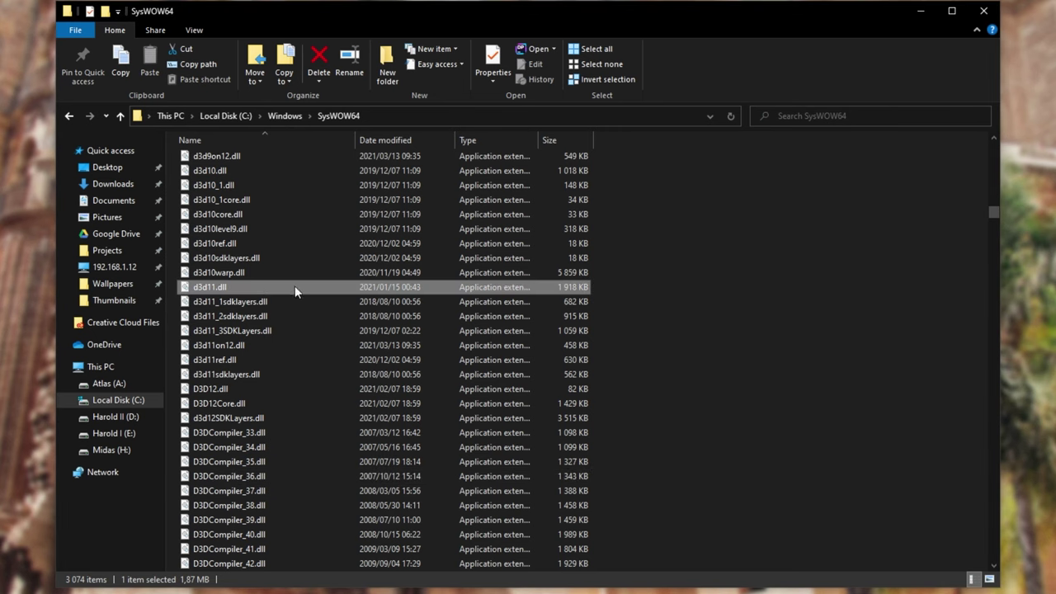
mouse_move(295, 287)
Move d3dx10_43.dll out of the SysWOW64 folder onto the desktop
scroll(294, 288, "down", 14)
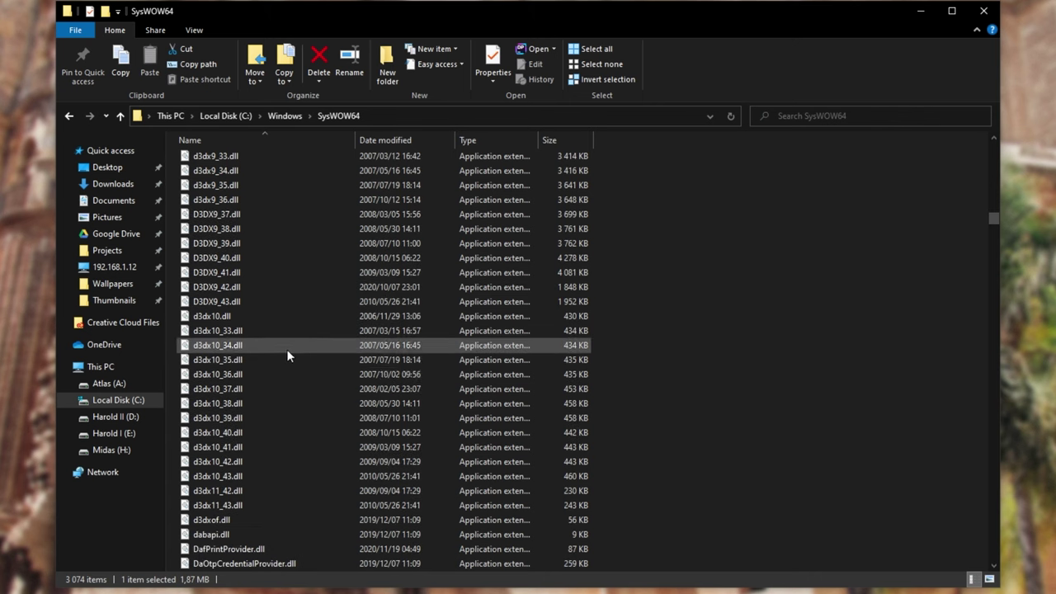
left_click(263, 478)
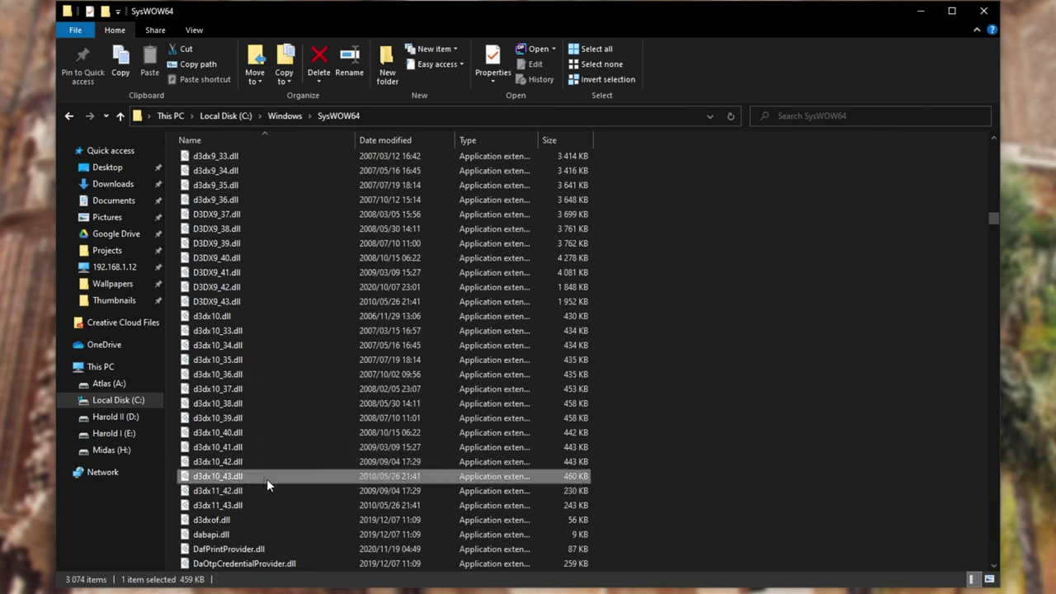
mouse_move(266, 479)
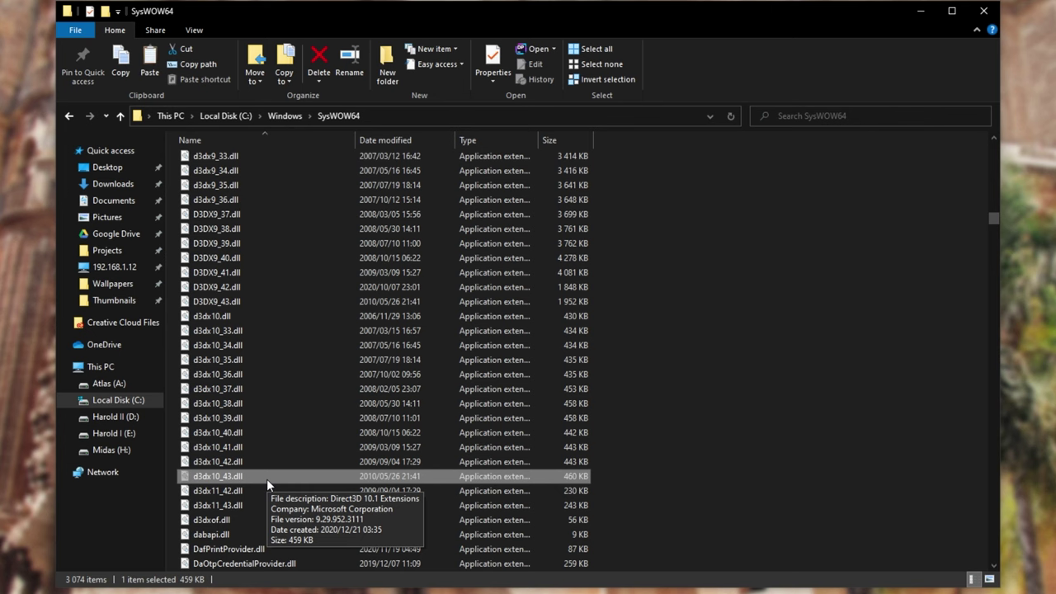
right_click(278, 476)
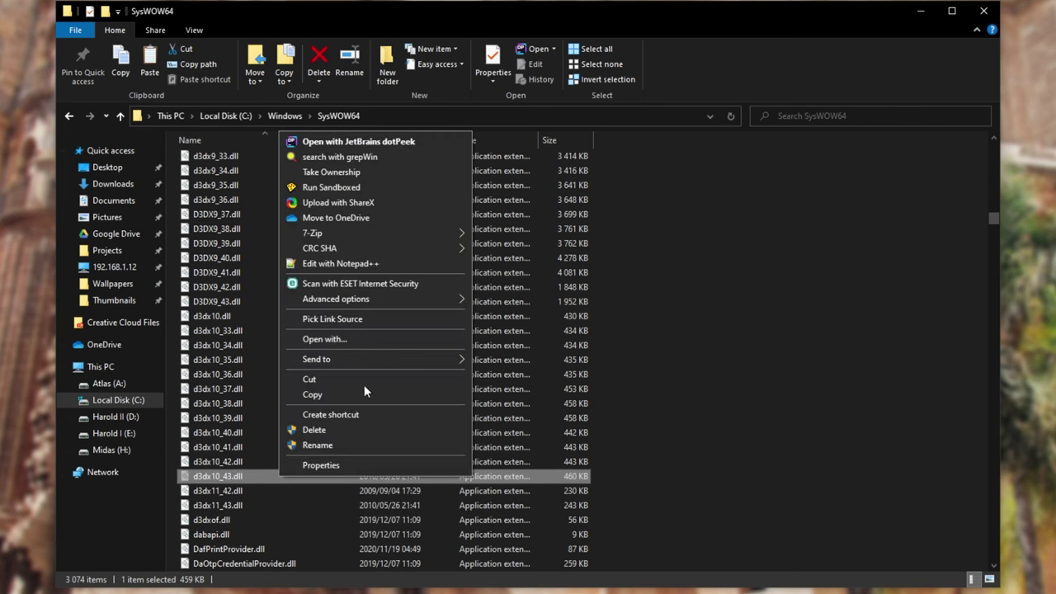
left_click(325, 379)
right_click(296, 345)
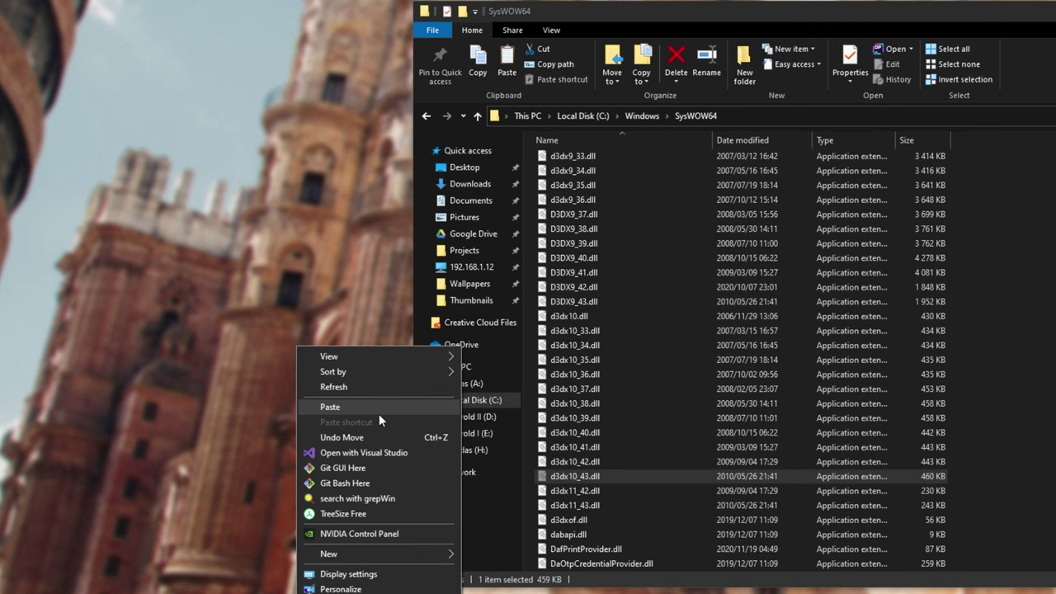
left_click(364, 404)
left_click(344, 218)
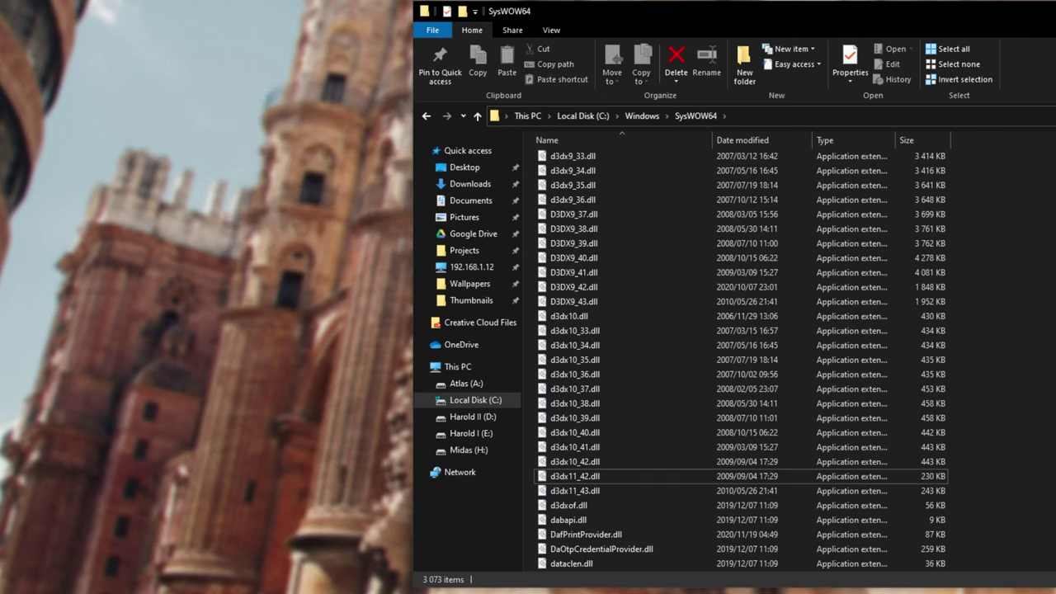
left_click_drag(573, 185, 391, 338)
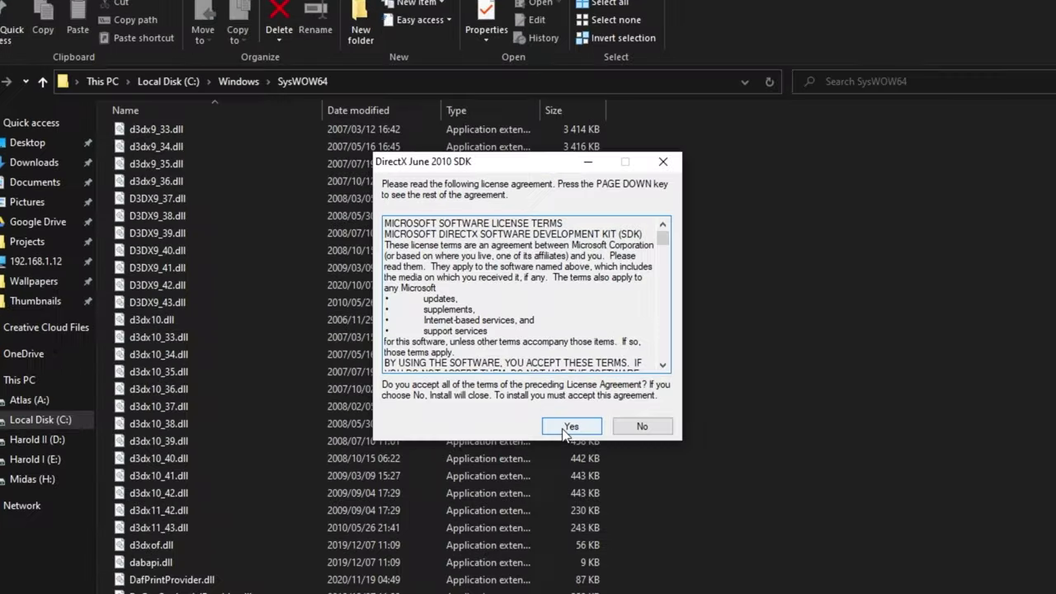
Accept the DirectX June 2010 SDK license terms and create a desktop folder named temp for the extracted files
left_click(569, 426)
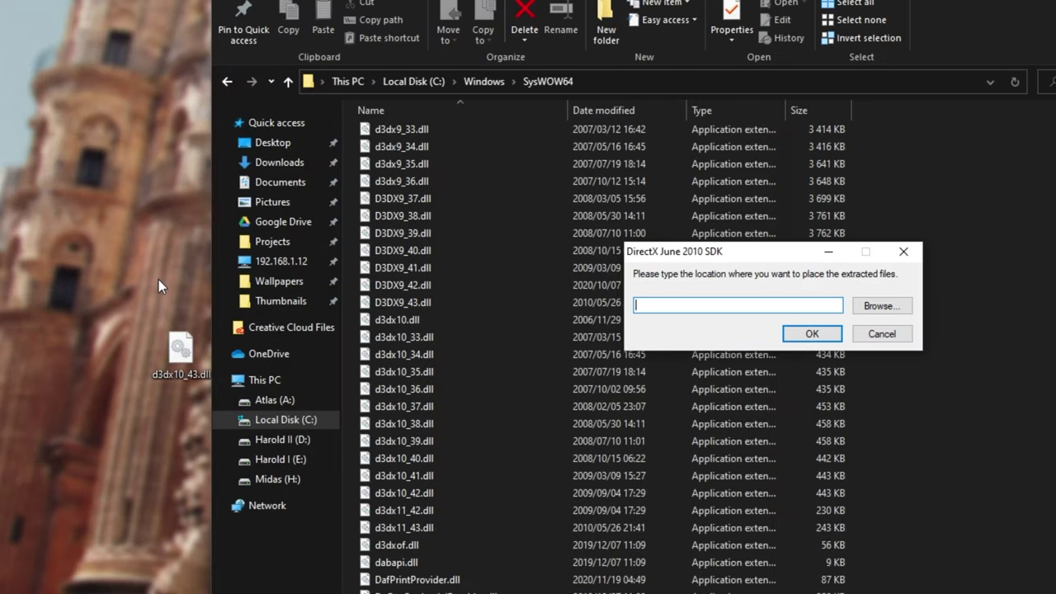
right_click(158, 280)
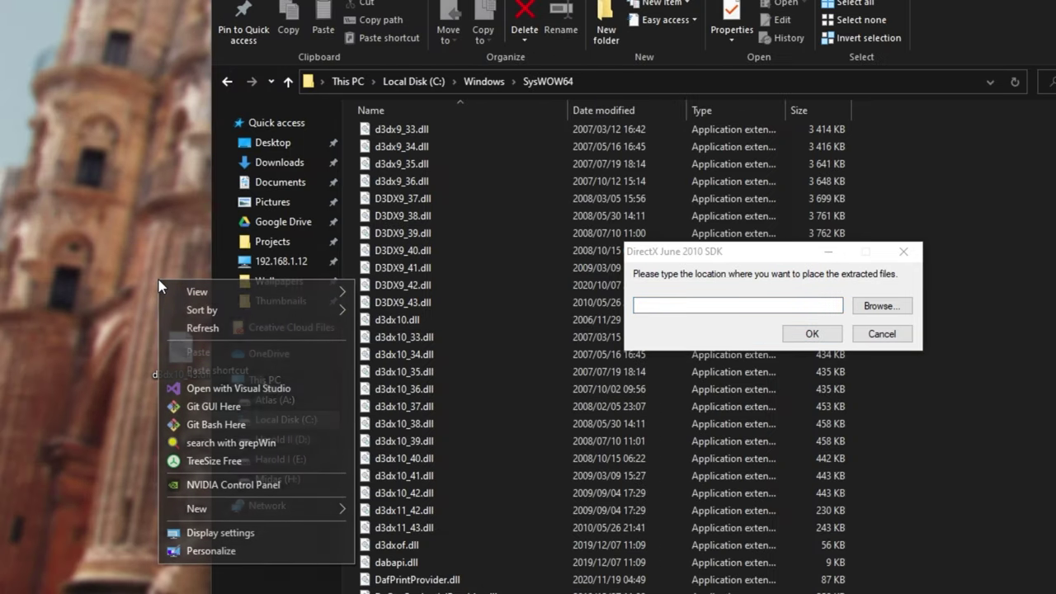
mouse_move(280, 508)
left_click(415, 510)
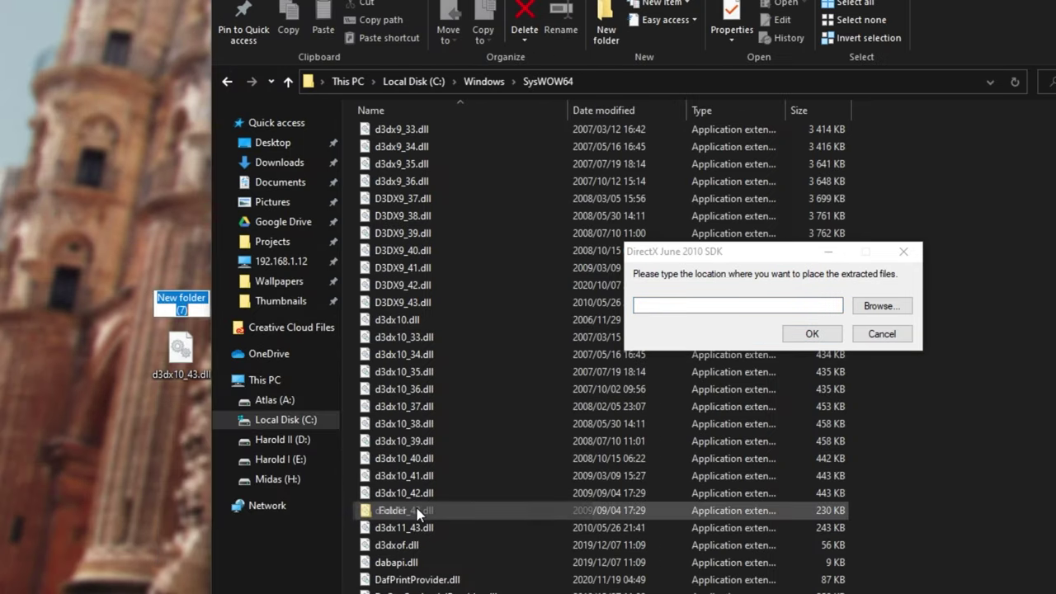
type("temp")
key("Return")
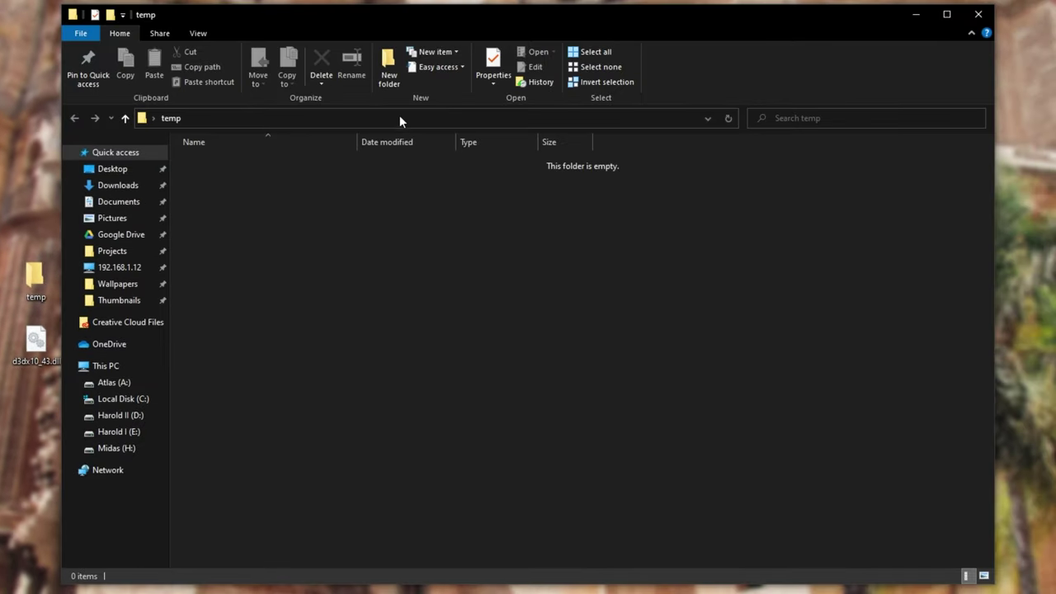
Copy the temp folder's full path and extract the DirectX June 2010 SDK files to that location
left_click(397, 118)
right_click(289, 118)
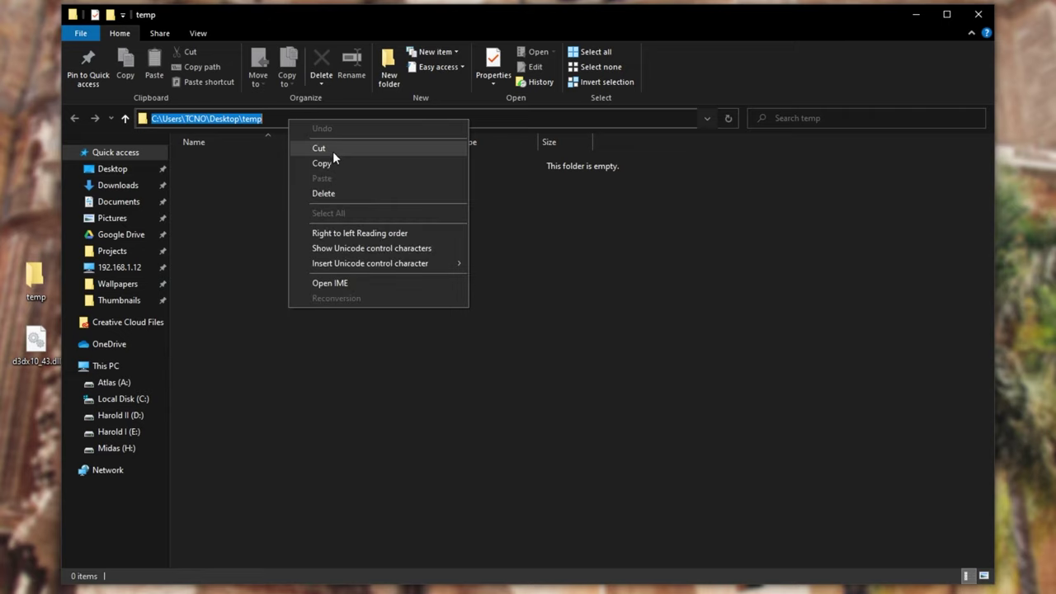
left_click(334, 166)
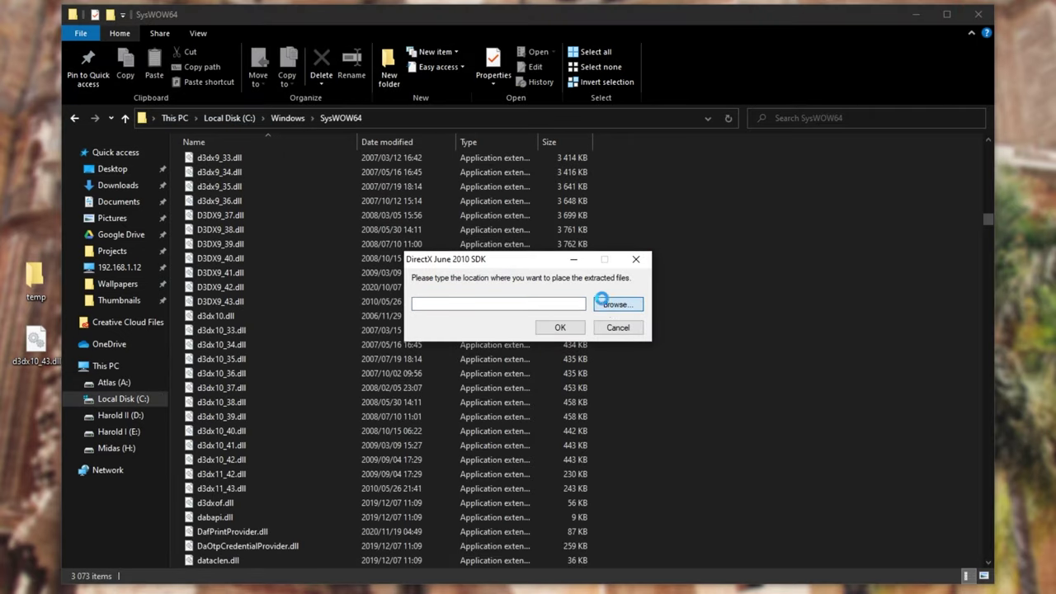
left_click(614, 305)
left_click(601, 379)
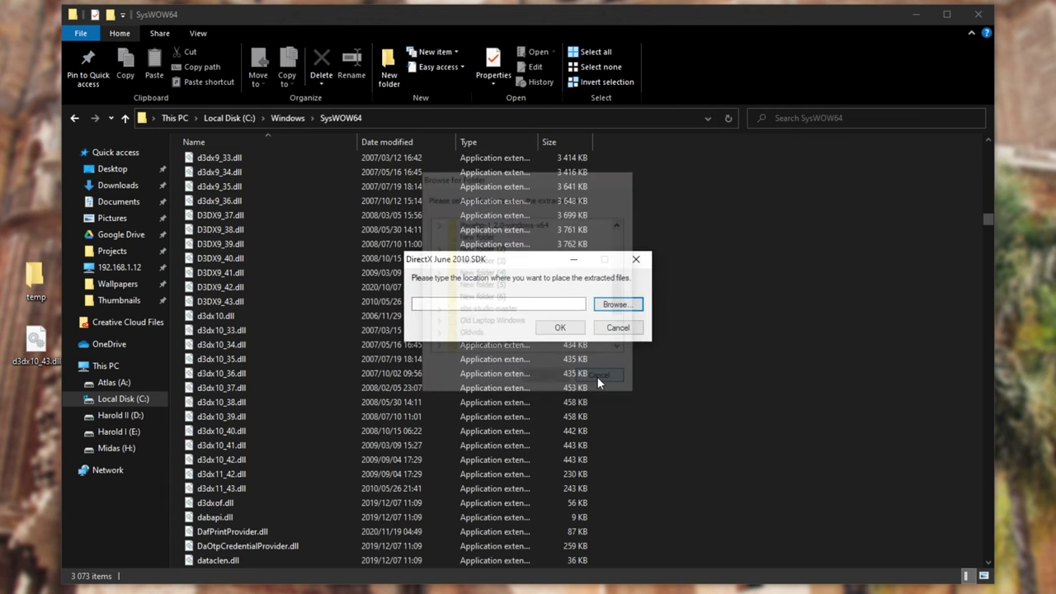
left_click(526, 302)
key("ctrl+v")
left_click(560, 329)
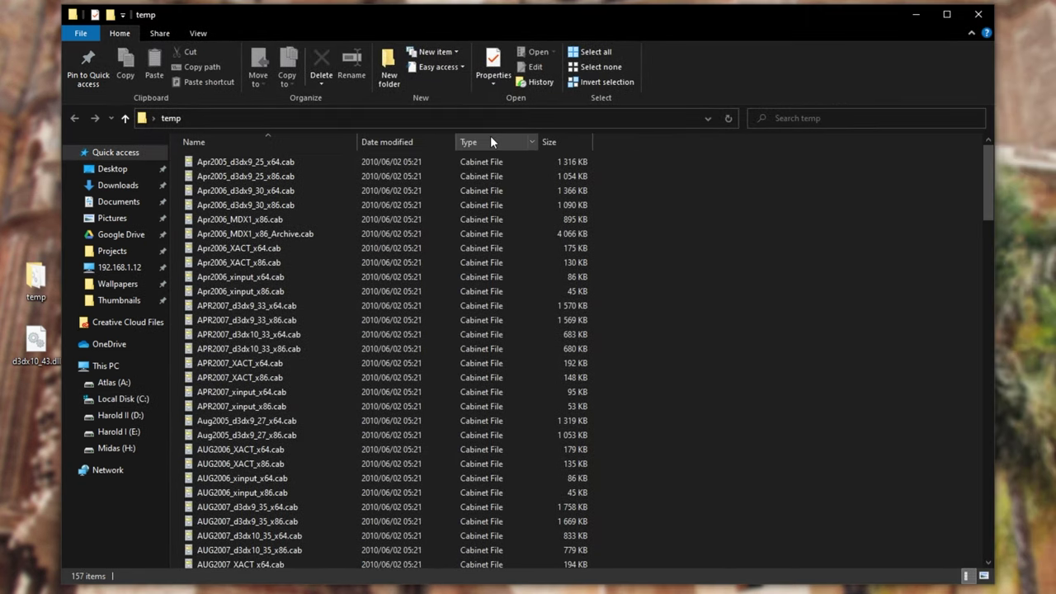
Run the DirectX setup from the temp folder, accept its agreement and complete the installation of the runtime components
left_click(490, 137)
left_click(356, 162)
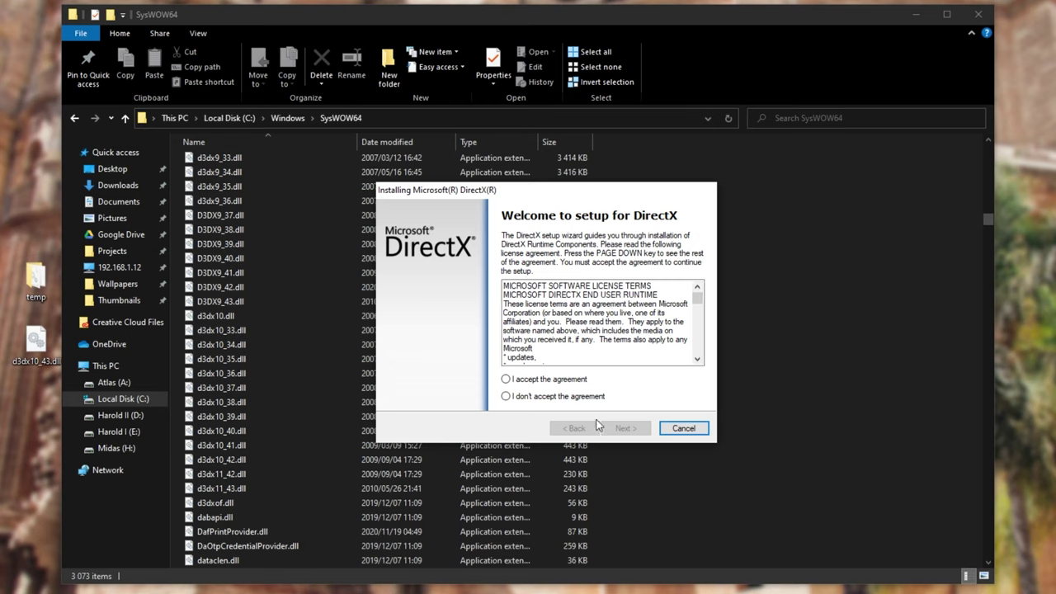
left_click(557, 381)
left_click(625, 429)
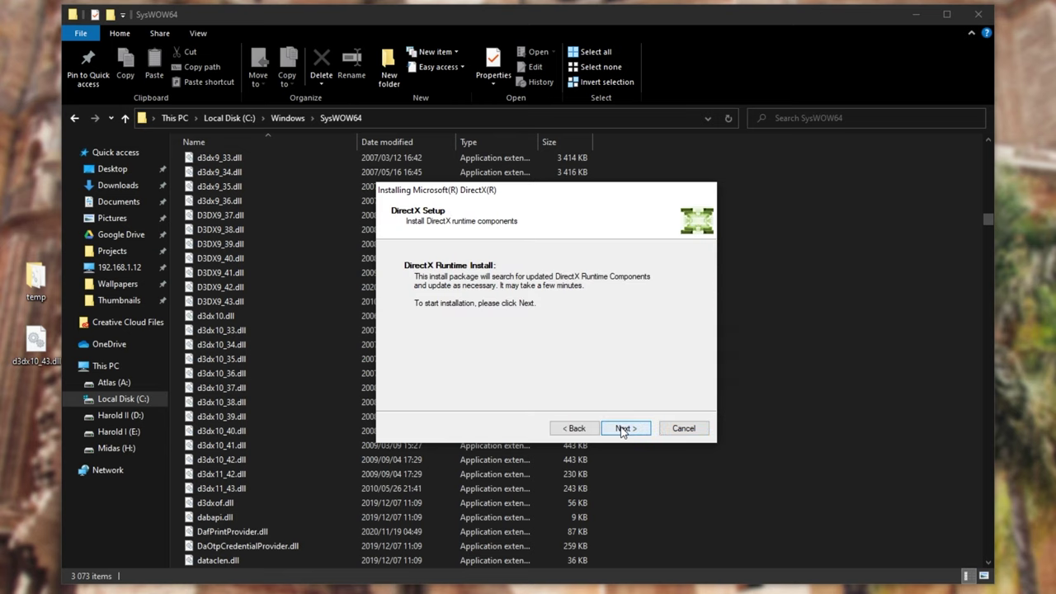
left_click(625, 428)
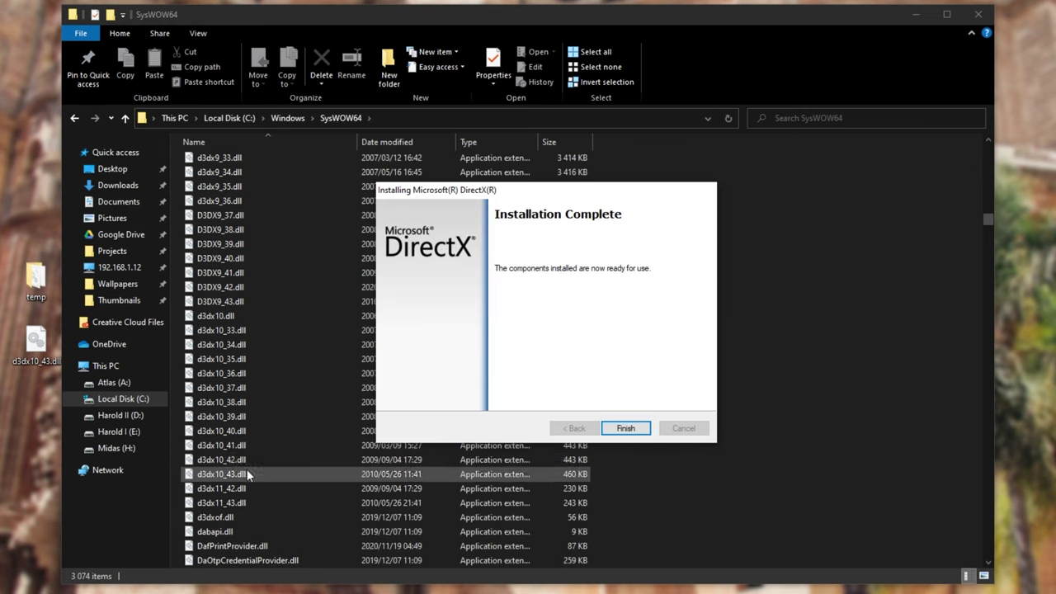
left_click(626, 428)
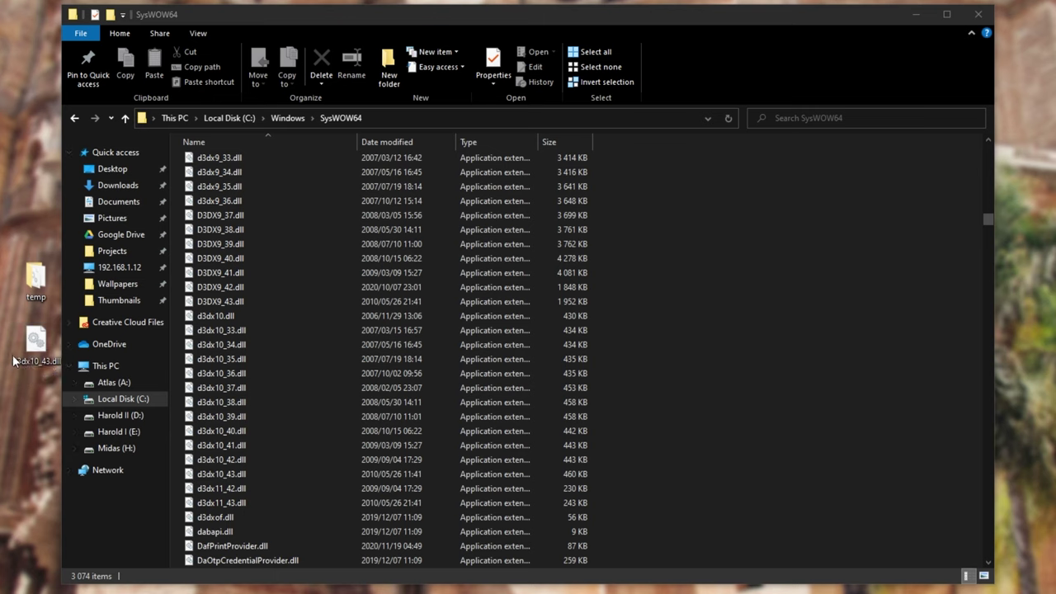
Compare the d3dx10_43.dll on the desktop with the file of the same name in SysWOW64
left_click(14, 361)
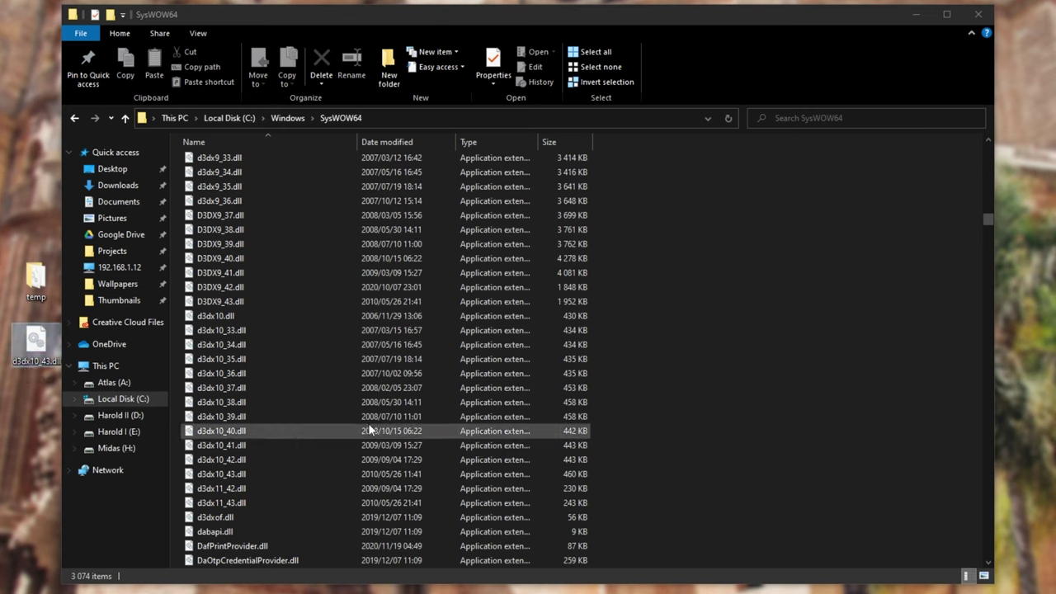
left_click(478, 480)
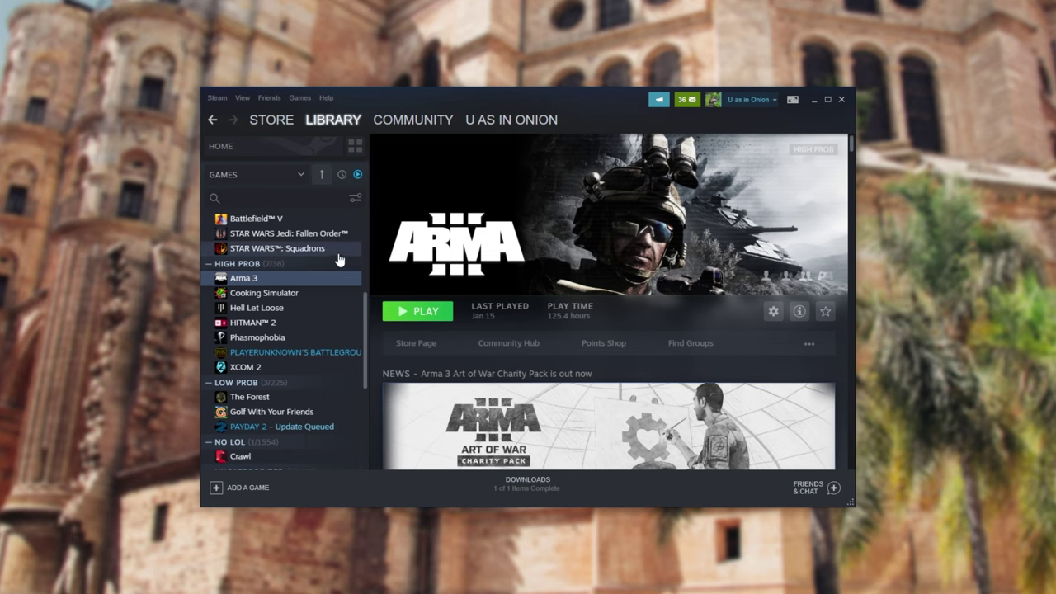
Switch to Steam and open the Local Files properties of Cooking Simulator
left_click(281, 297)
right_click(283, 299)
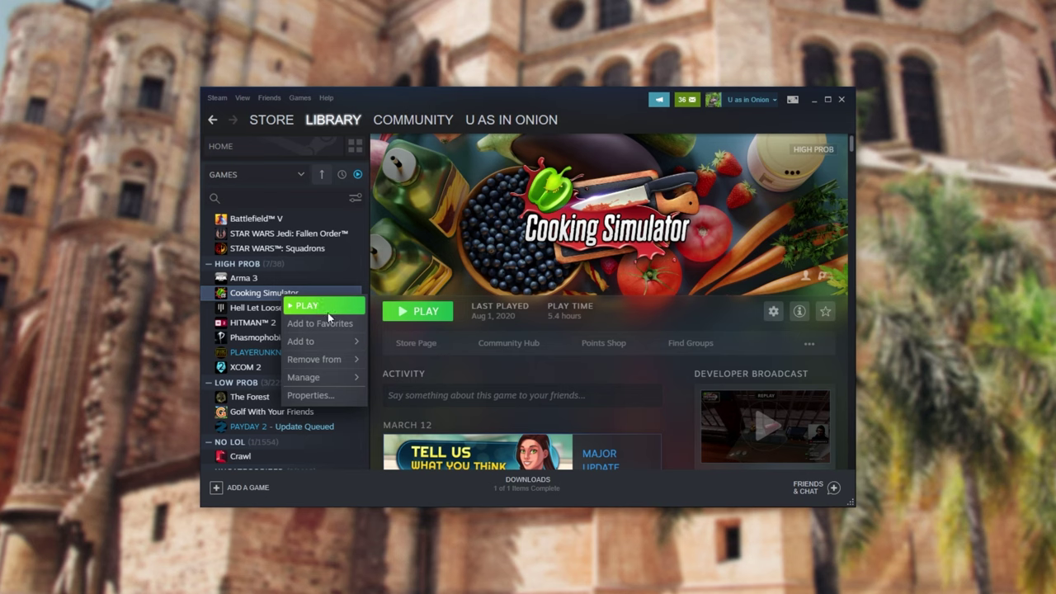
left_click(340, 397)
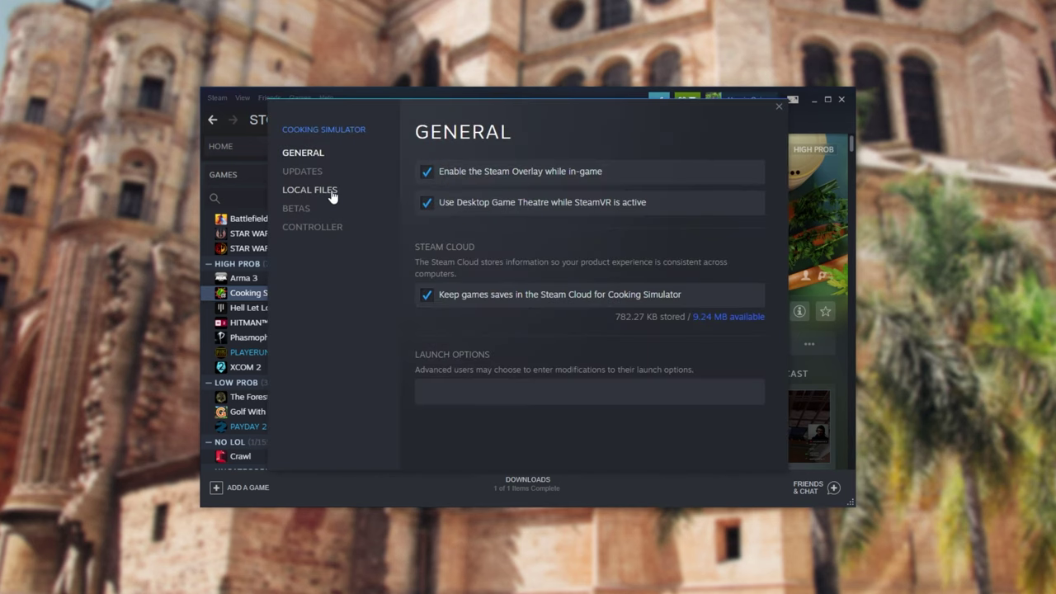
left_click(325, 192)
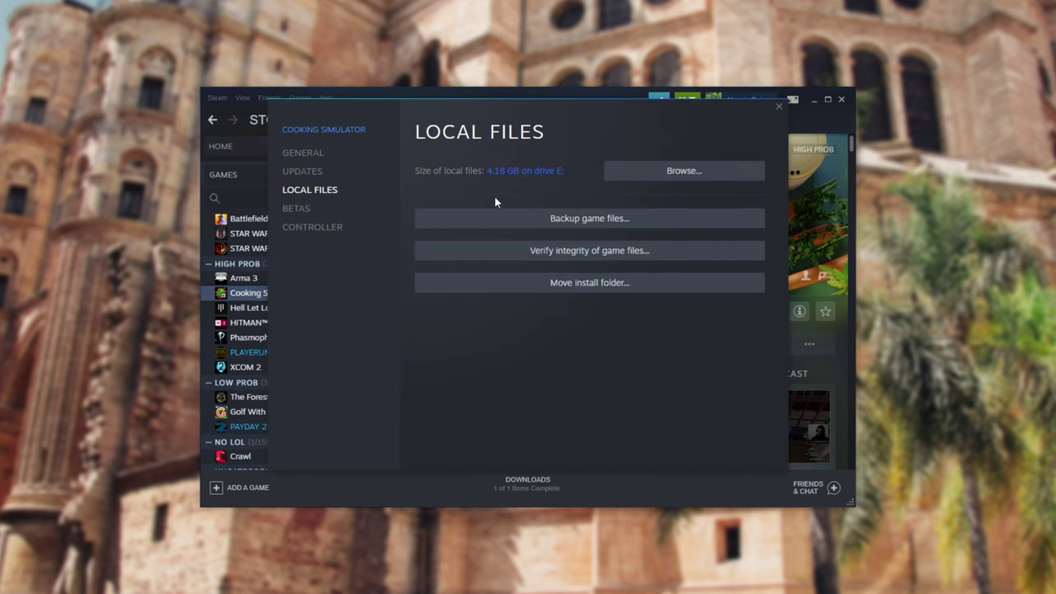
Verify the integrity of Cooking Simulator's game files
left_click(559, 255)
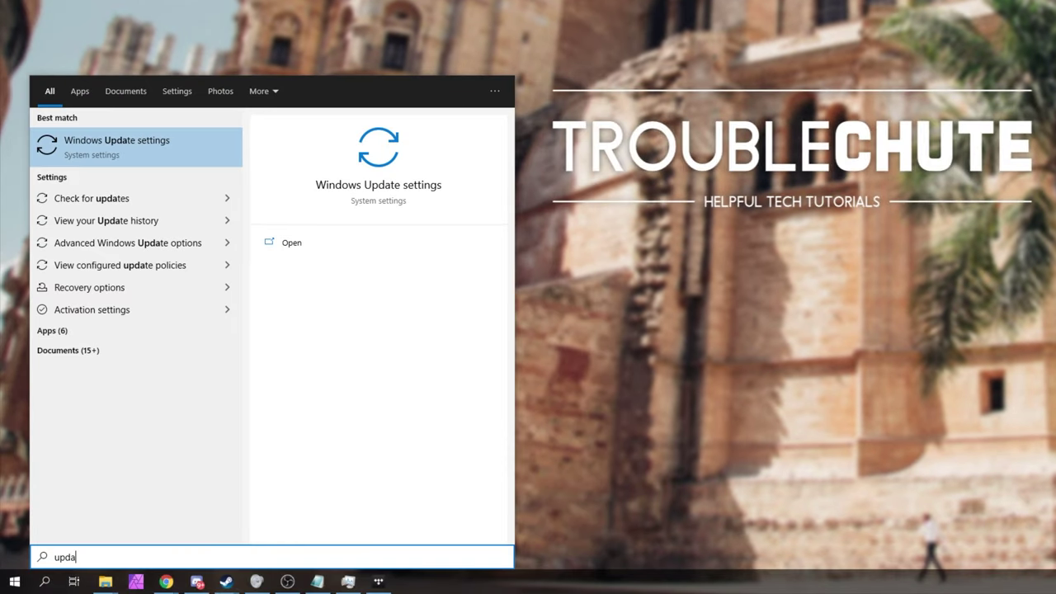
Search Windows for update, open the Check for updates settings and start a check for Windows updates
type("te")
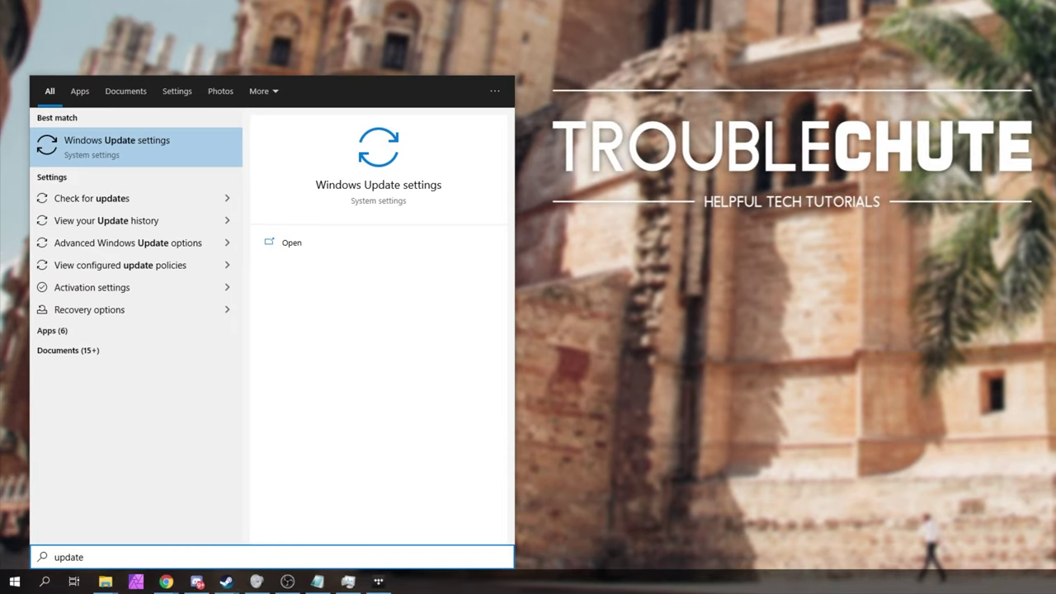
key("Down")
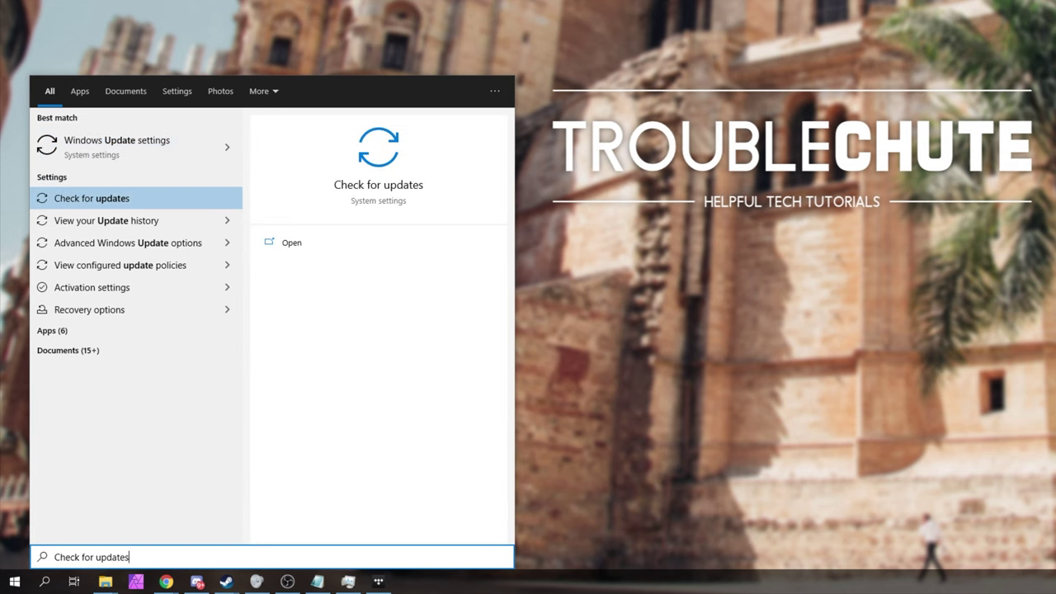
key("Return")
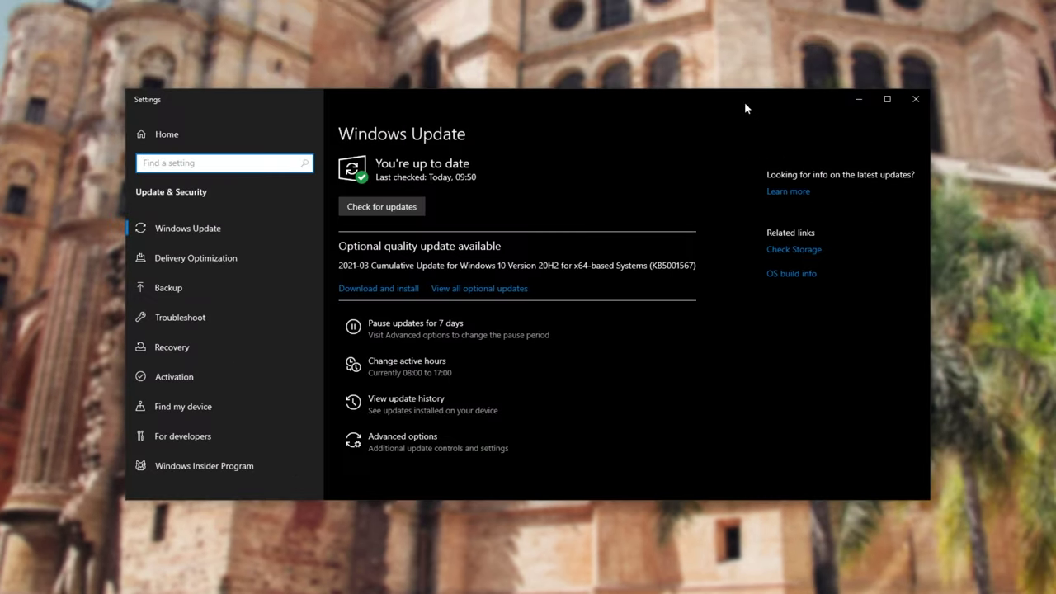
left_click(380, 206)
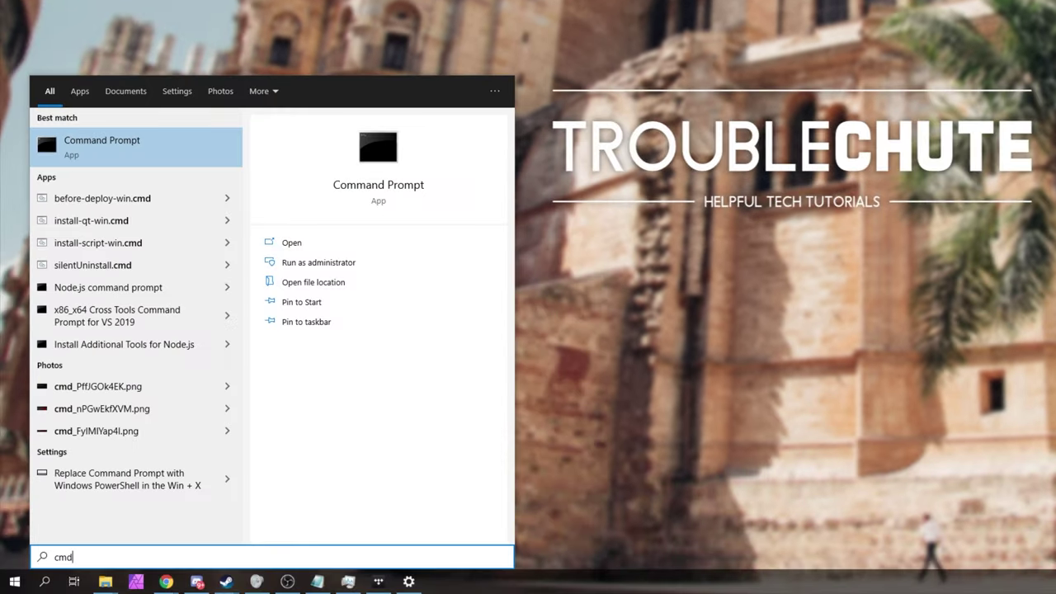
Open Command Prompt as administrator and enter the system file check command sfc /scannow
left_click(381, 262)
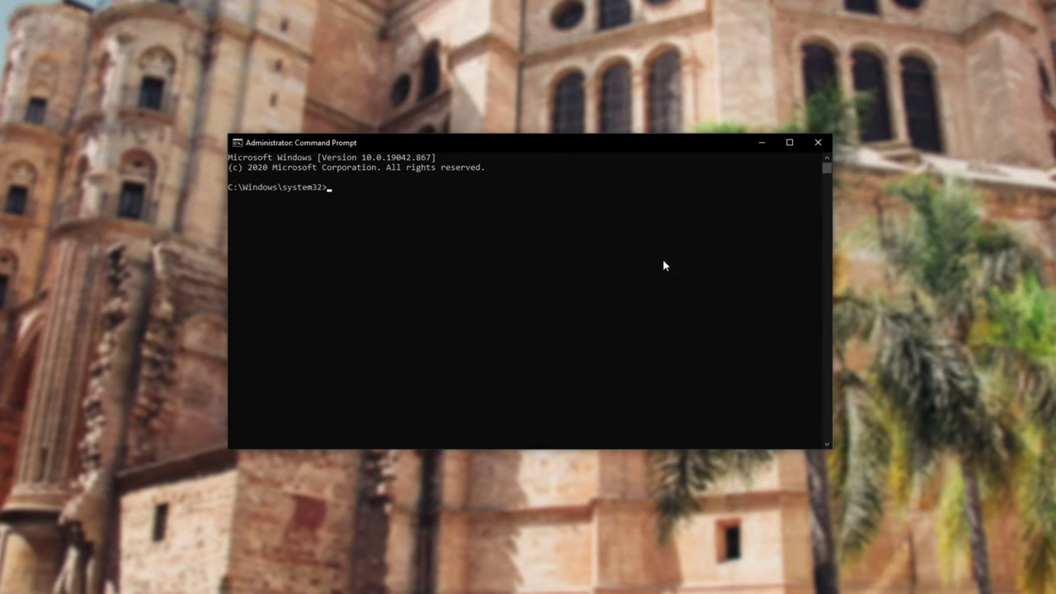
type("sfc /scannow")
left_click(329, 188)
left_click(339, 189)
left_click_drag(350, 188, 387, 188)
right_click(406, 223)
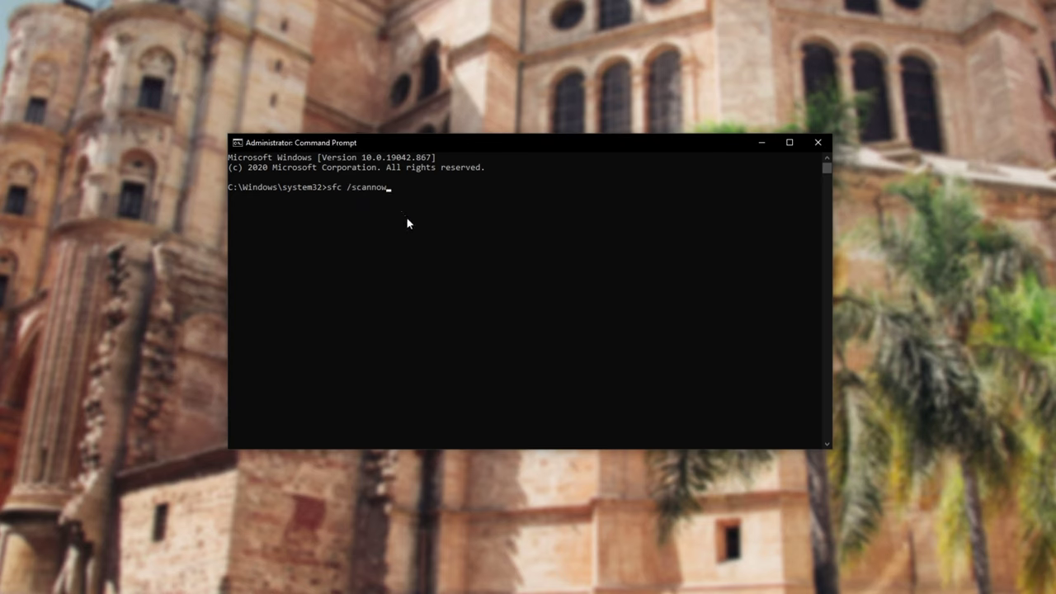